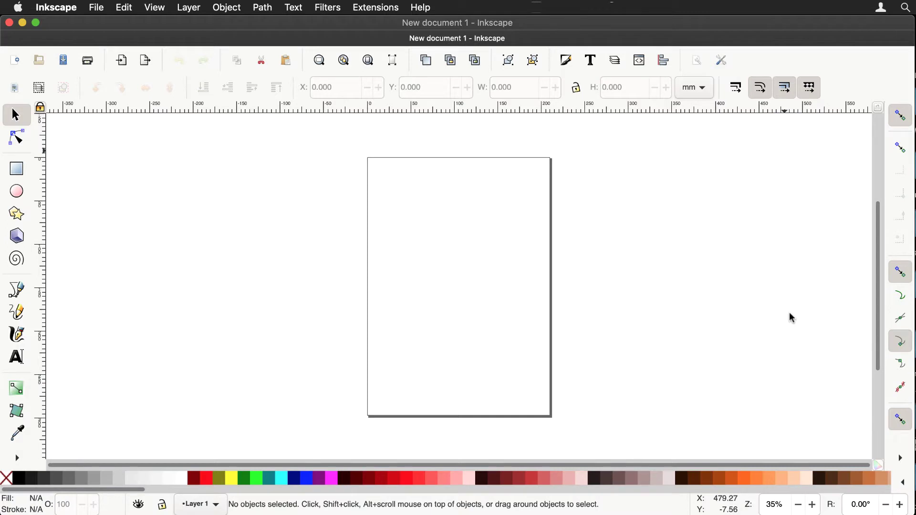
Step: In Document Properties, turn on the border shadow and turn off the page border
key("1")
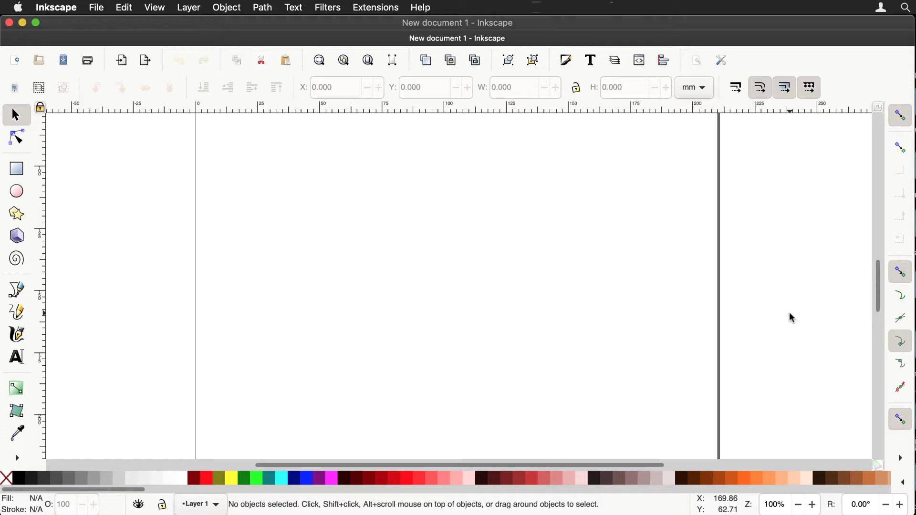
left_click(95, 6)
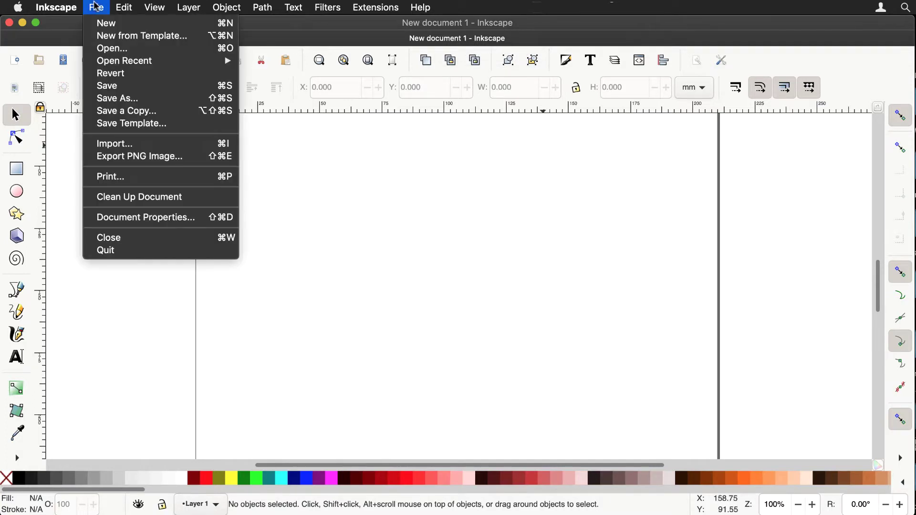
left_click(143, 222)
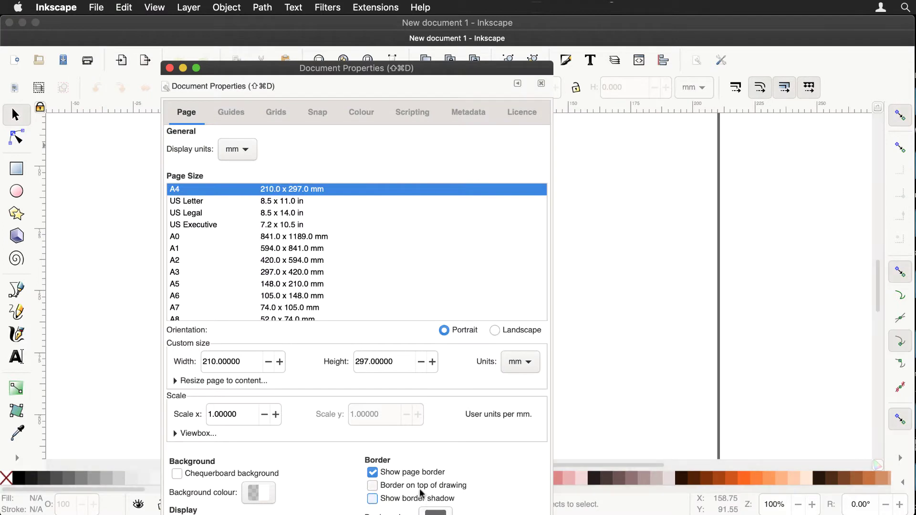
left_click(421, 497)
left_click(373, 472)
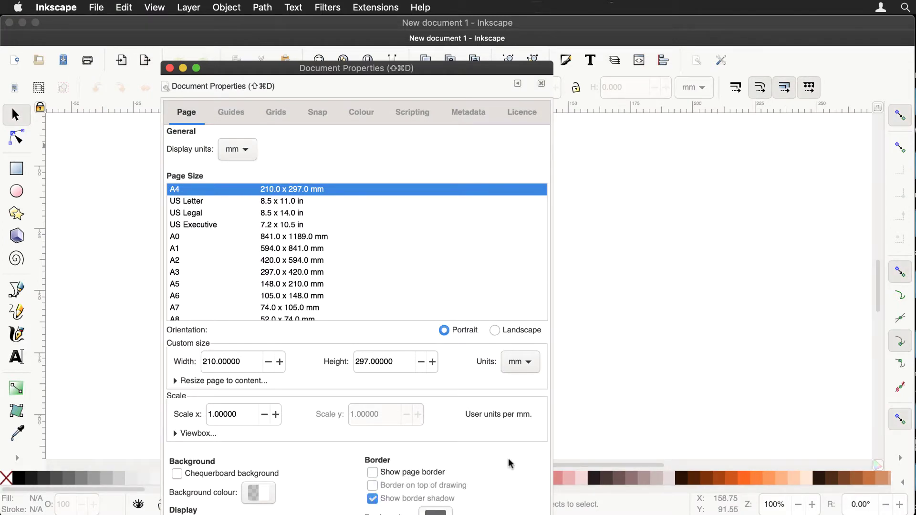
left_click(169, 69)
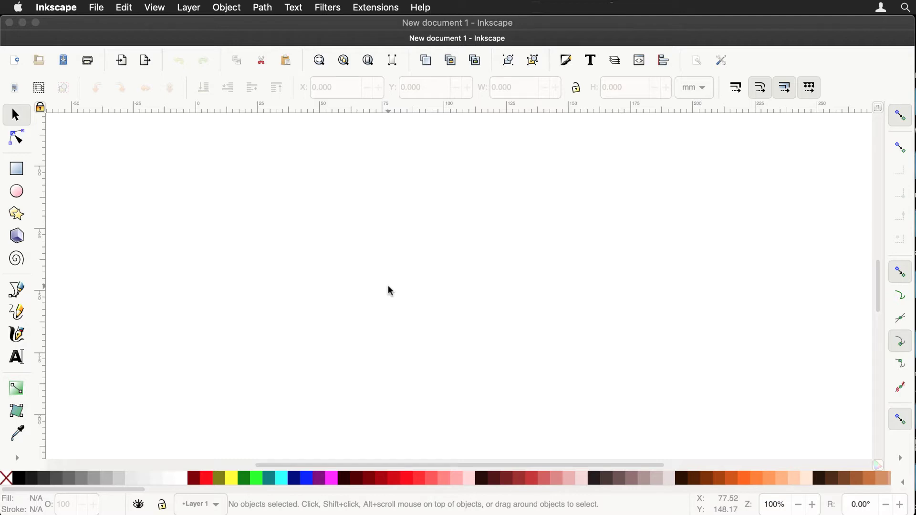
Step: Draw a two-point vertical line near the top left with the Bezier pen
left_click(16, 290)
left_click(191, 173)
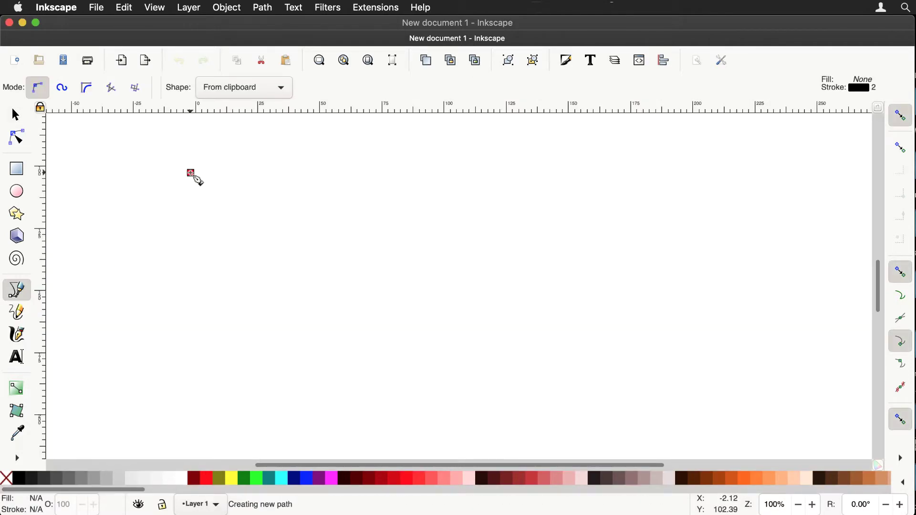
left_click(194, 376)
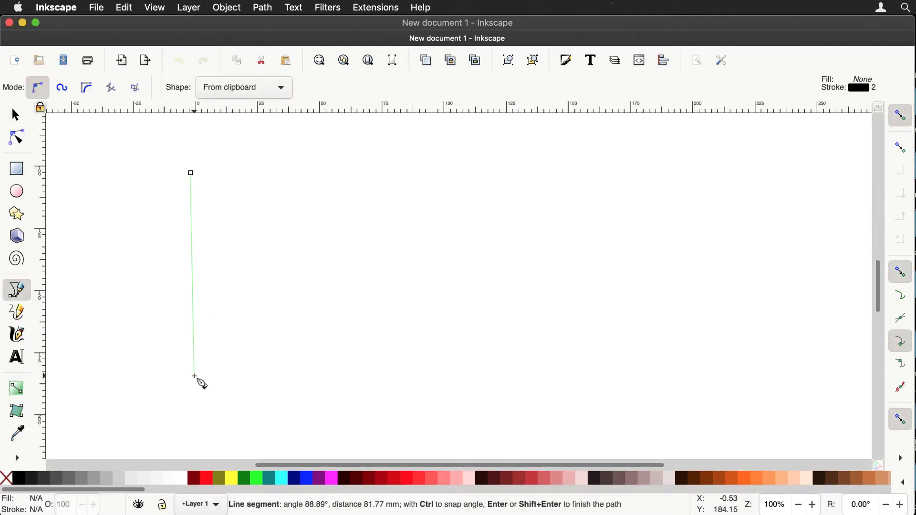
key("Return")
key("s")
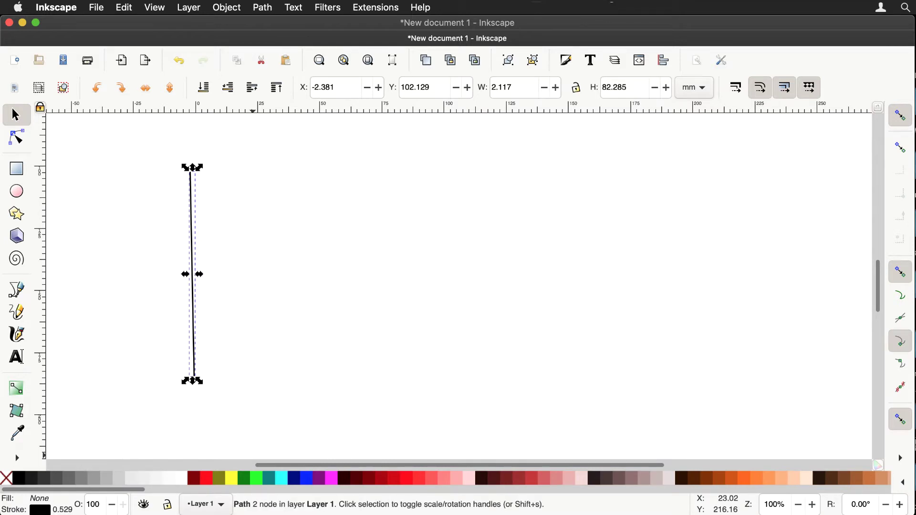
Step: Set the line's stroke colour and make its stroke width 2 px
left_click(46, 511)
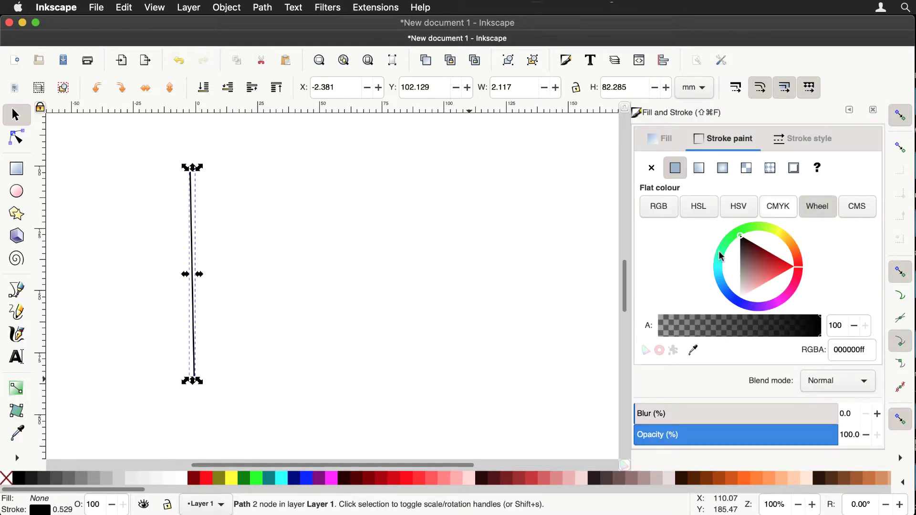
left_click(757, 271)
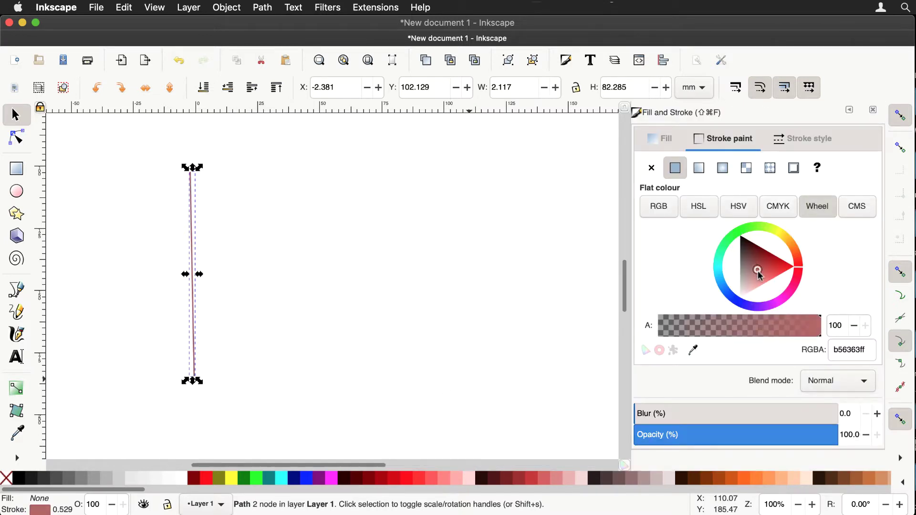
mouse_move(758, 271)
left_mouse_down()
mouse_move(756, 262)
mouse_move(764, 266)
mouse_move(740, 235)
left_mouse_up()
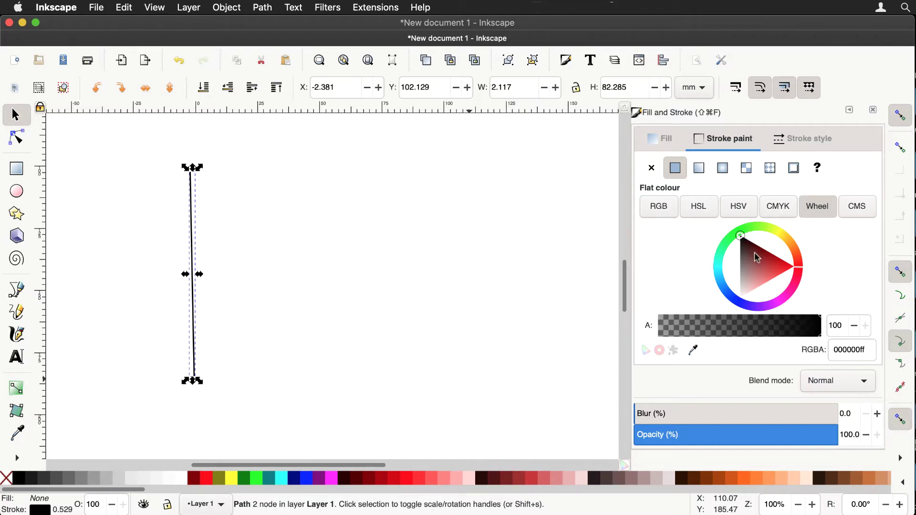
left_click(805, 142)
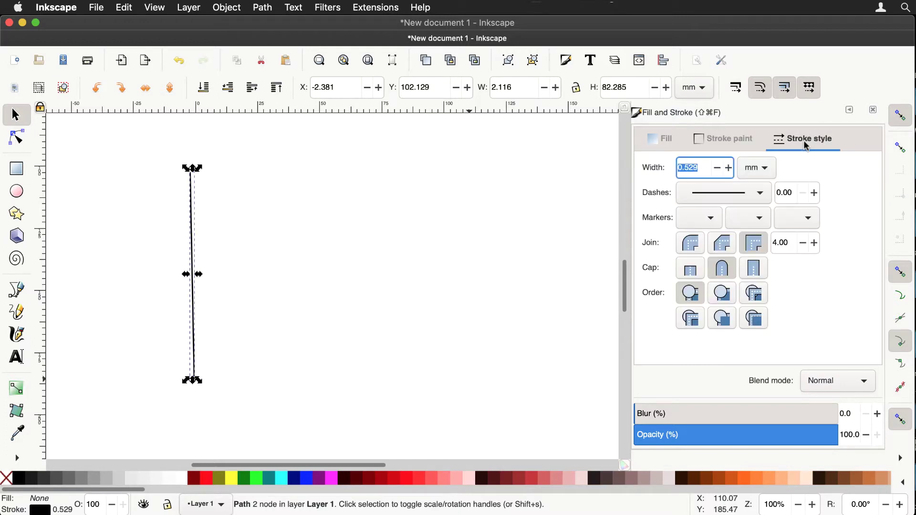
left_click(761, 170)
left_click(762, 145)
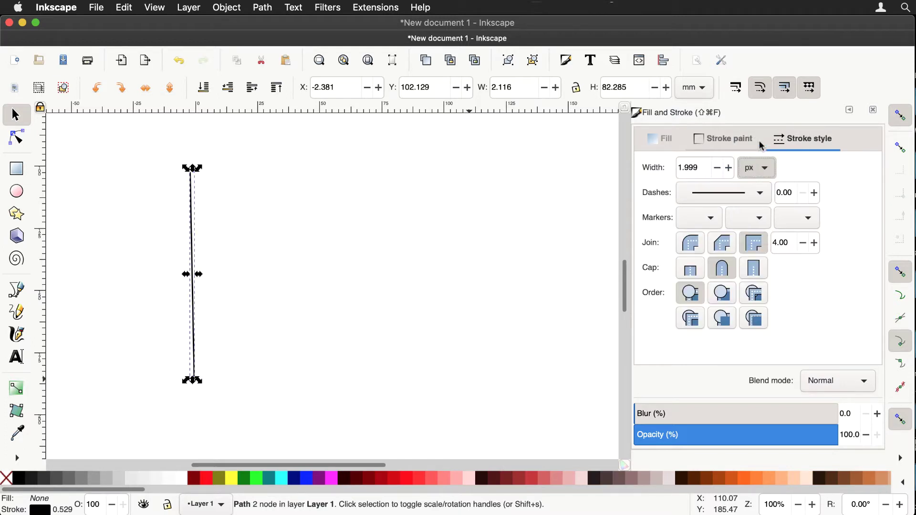
left_click(704, 168)
left_click_drag(705, 168, 670, 171)
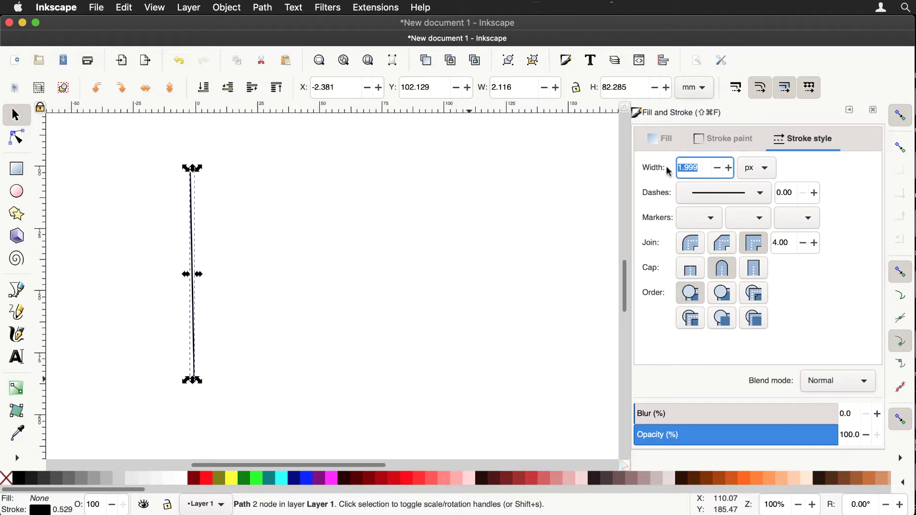
type("2")
key("Return")
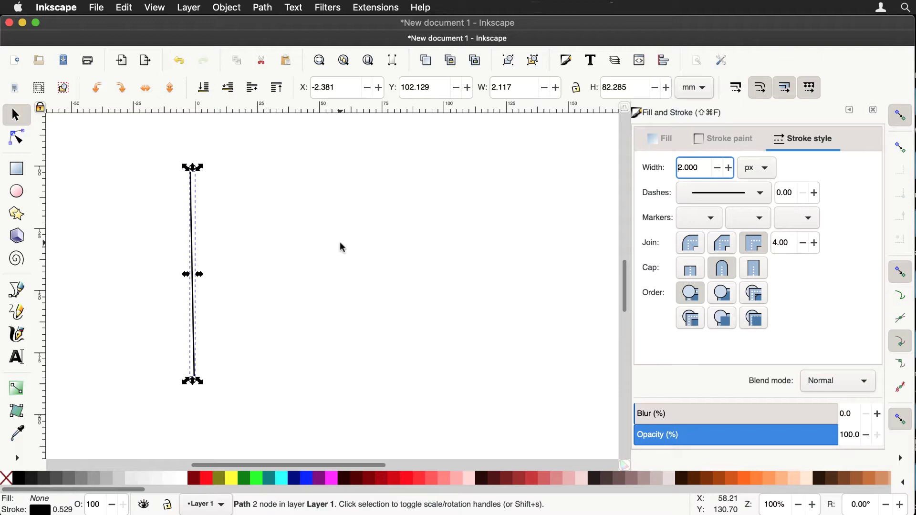
left_click(875, 112)
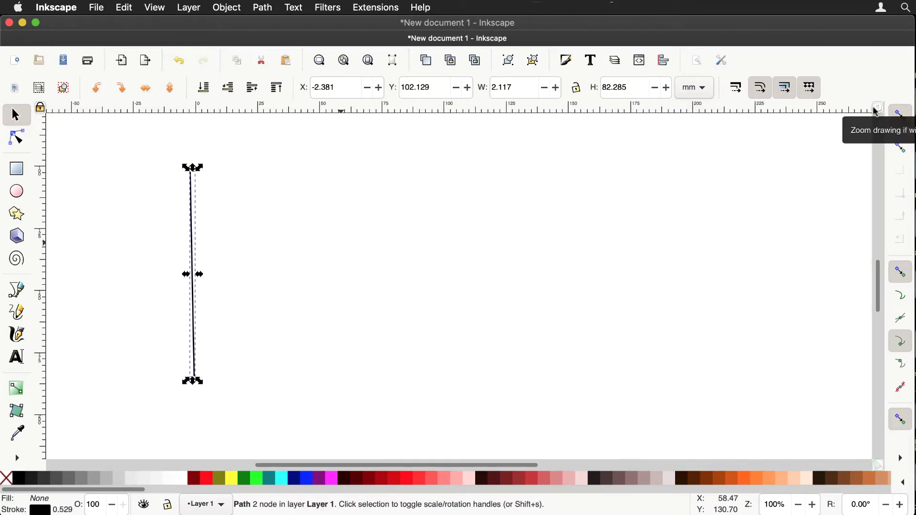
left_click(354, 245)
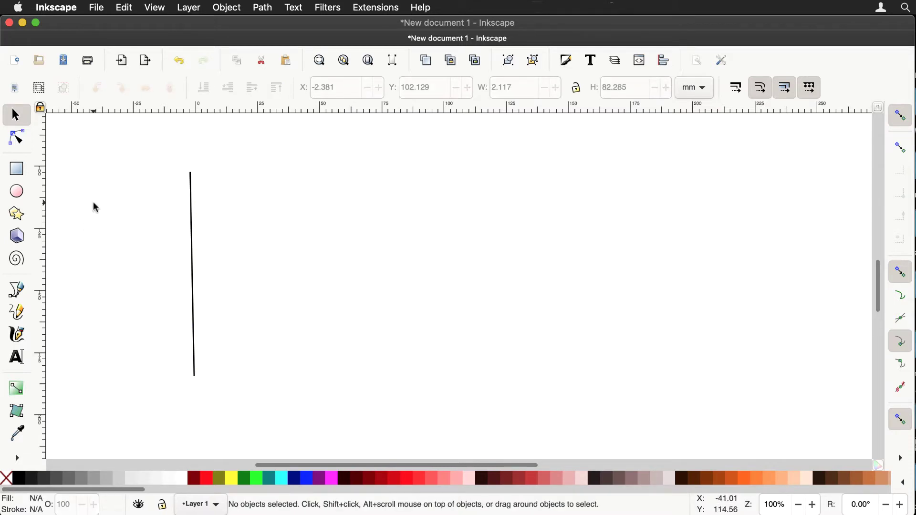
left_click(18, 138)
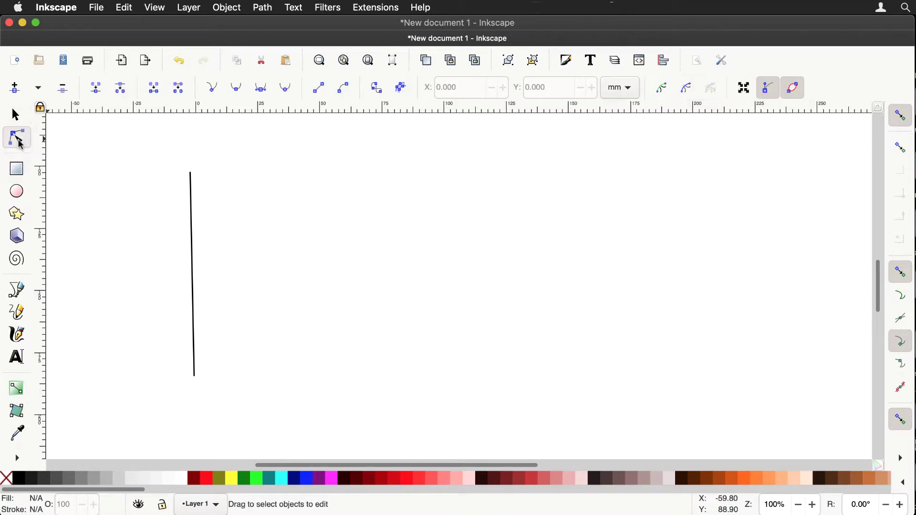
left_click(197, 238)
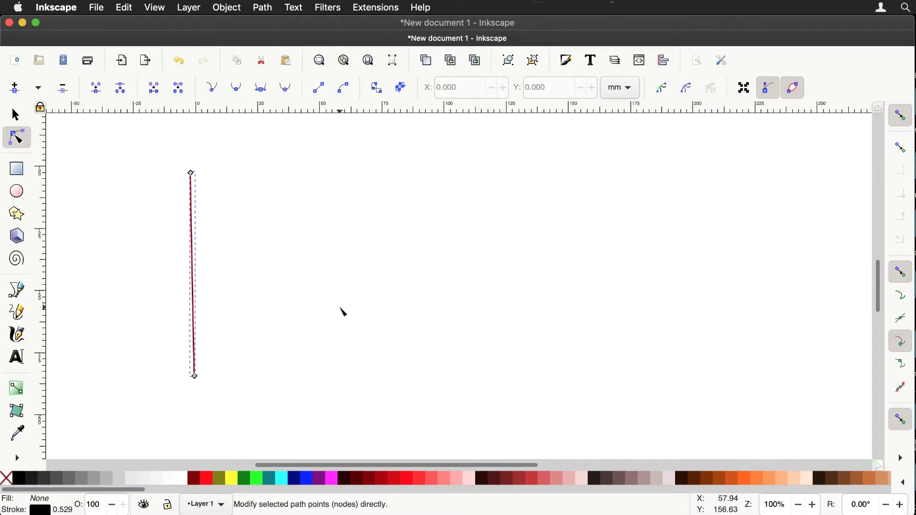
key("Tab")
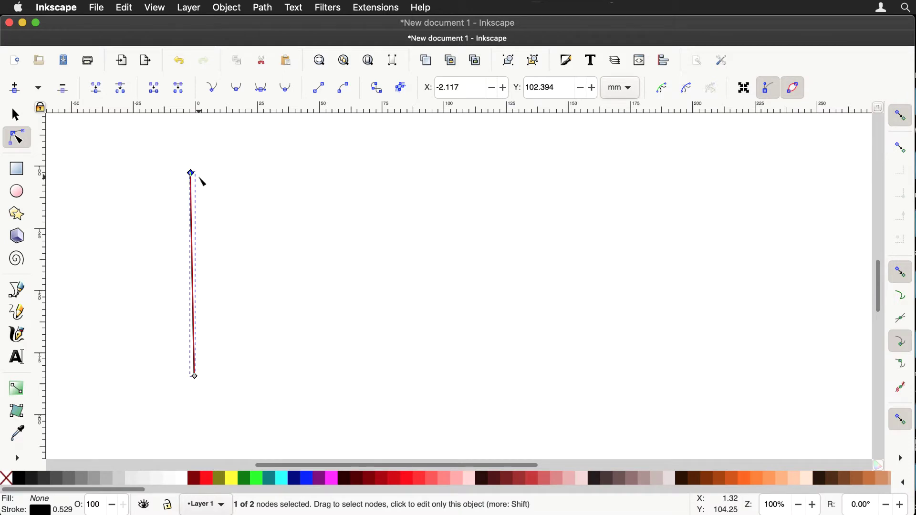
key("Tab")
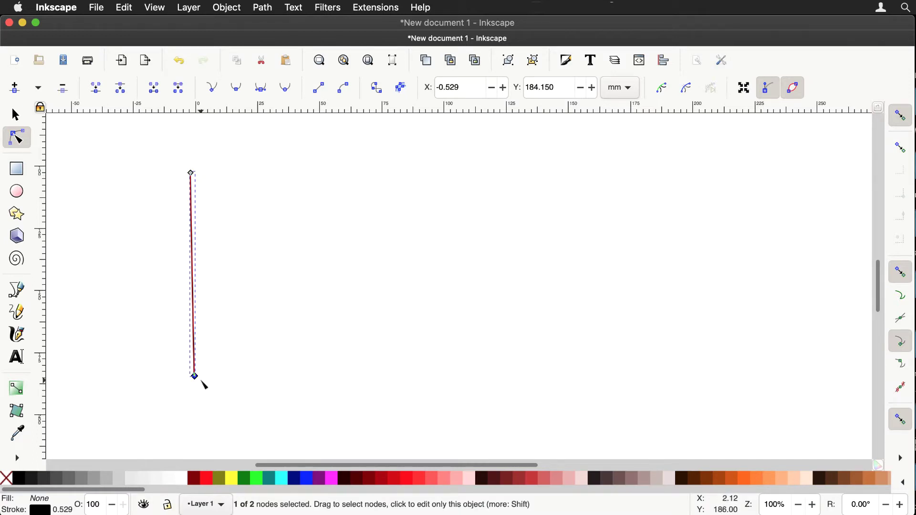
left_click(16, 116)
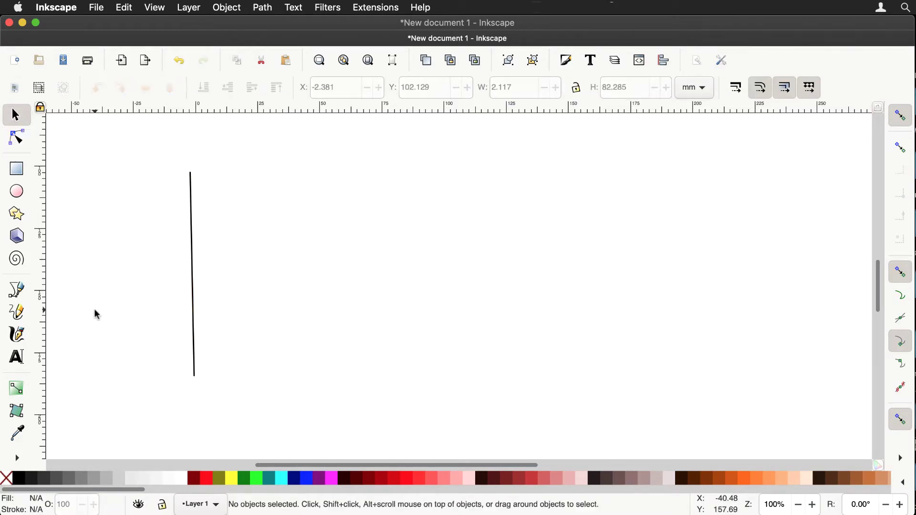
left_click(18, 292)
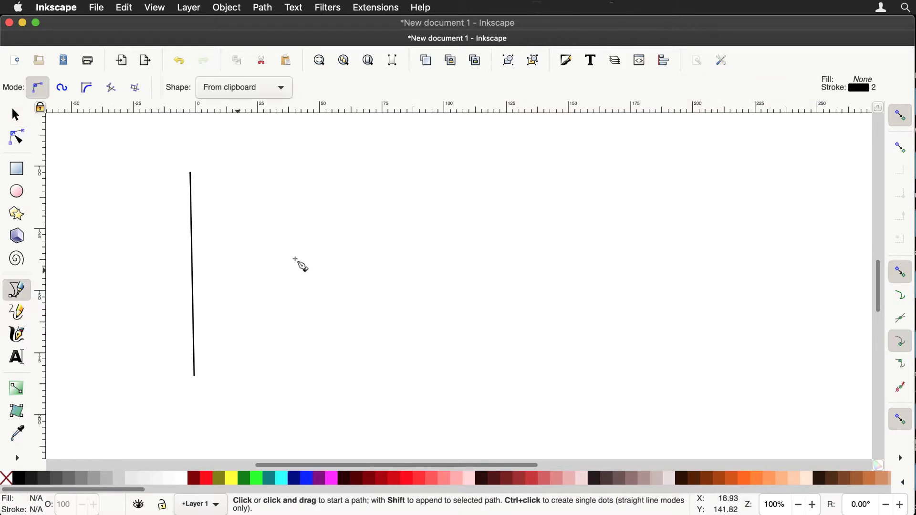
left_click(292, 152)
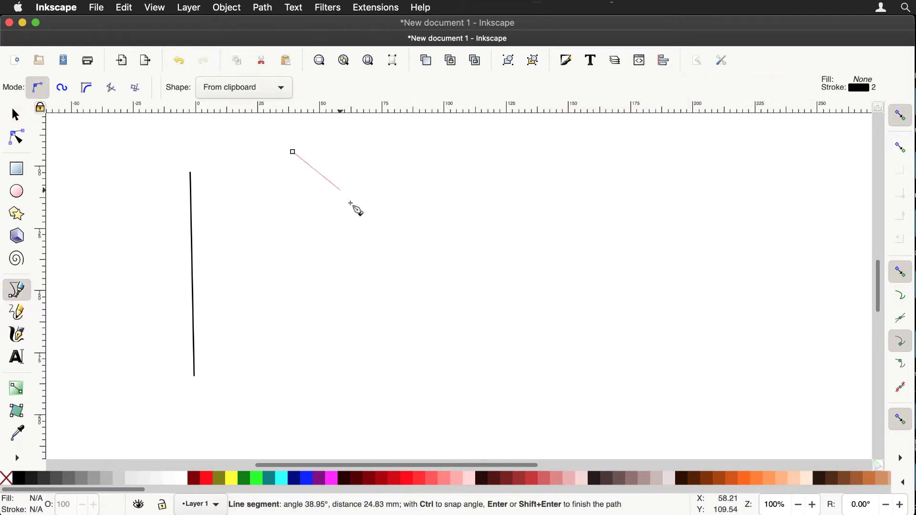
left_click(354, 213)
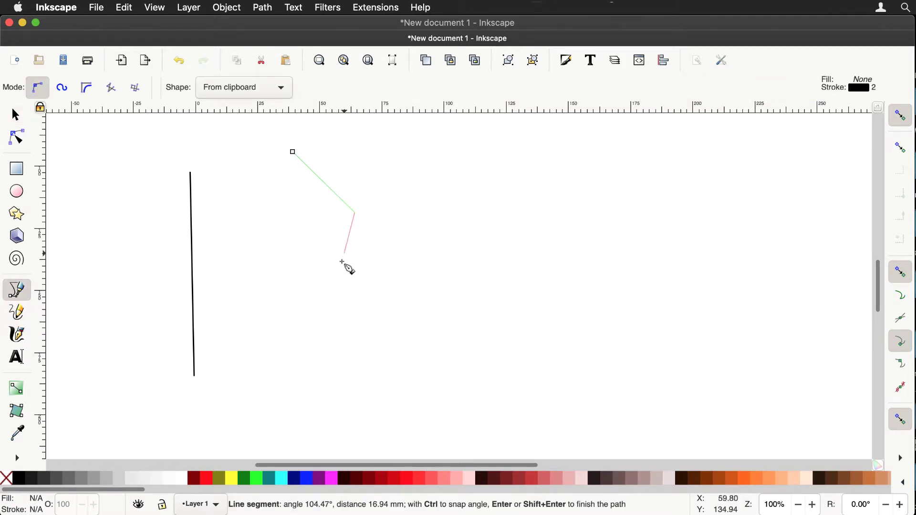
double_click(301, 373)
key("space")
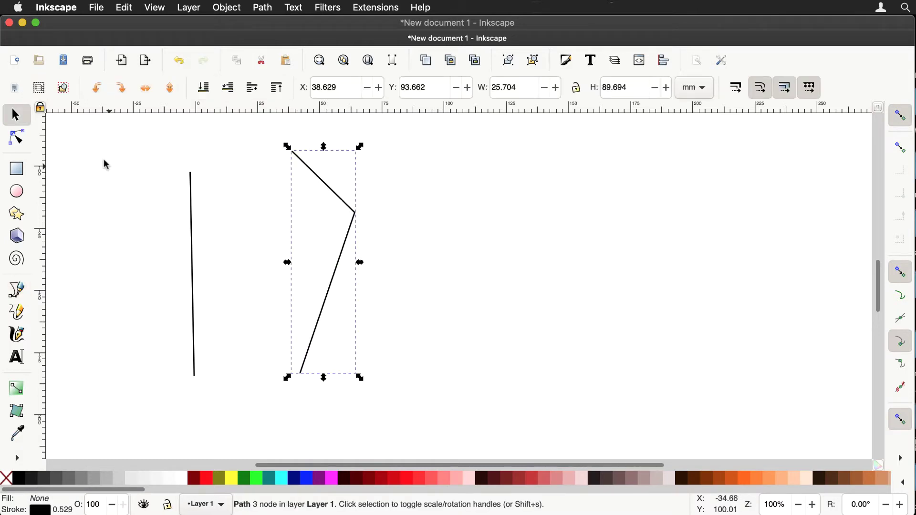
left_click(17, 140)
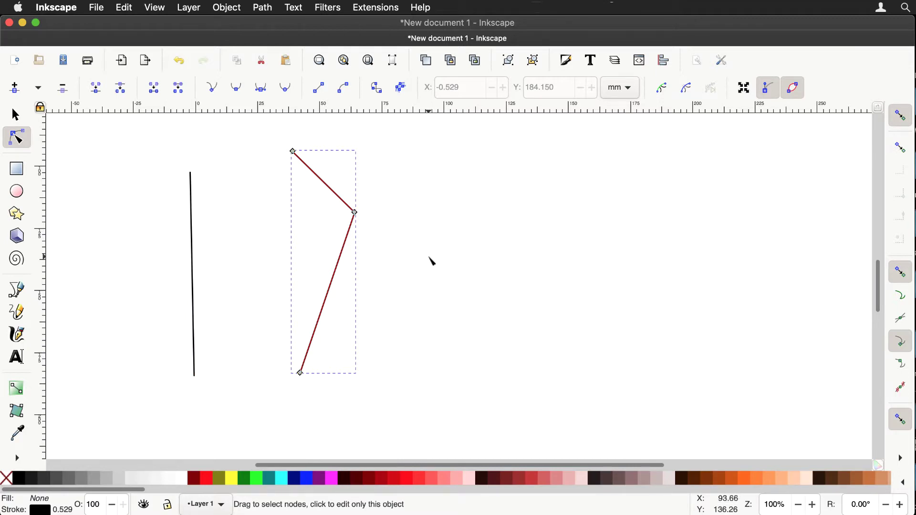
key("Tab")
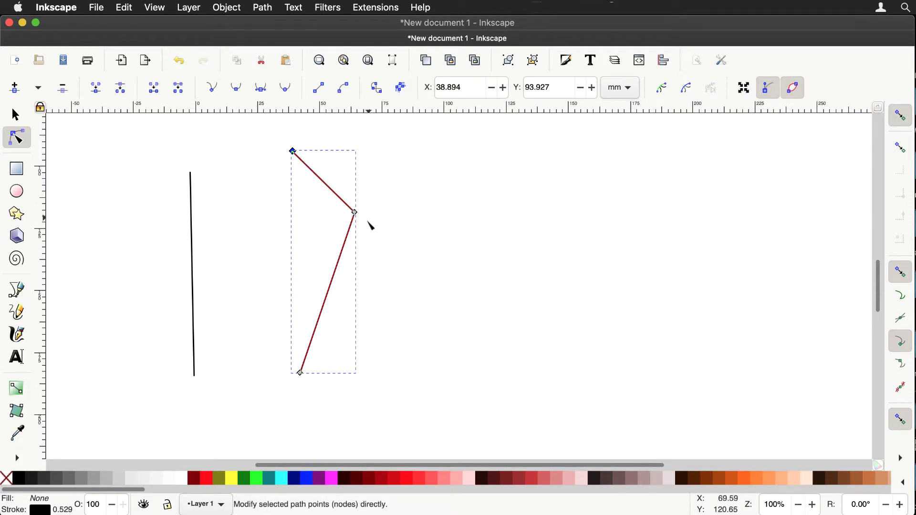
key("Tab")
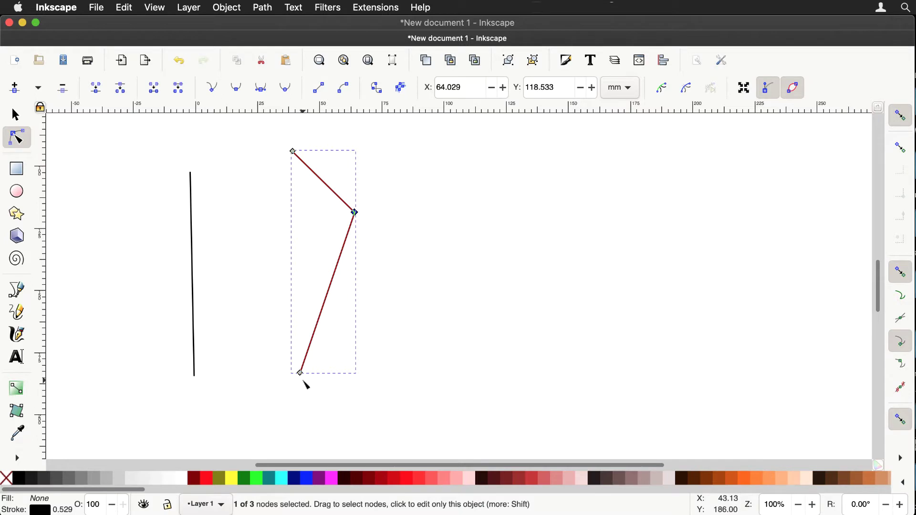
key("Tab")
left_click(88, 181)
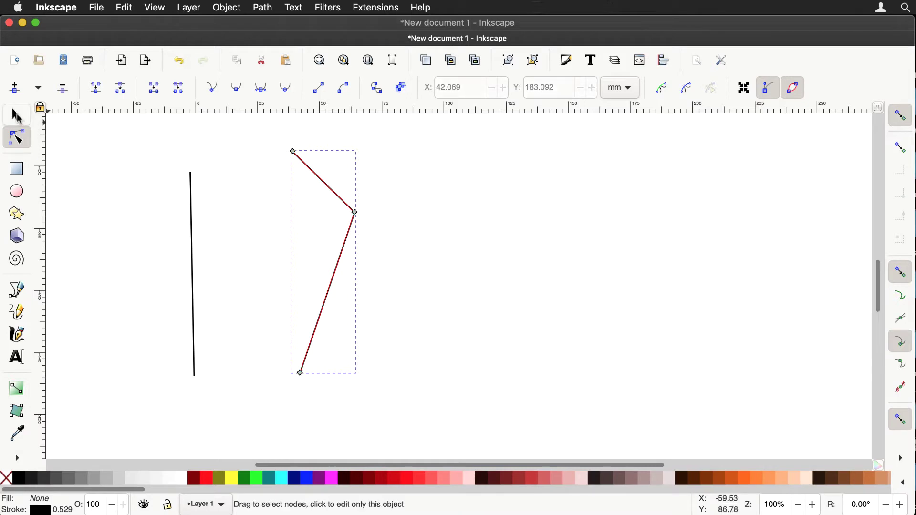
key("s")
Step: Select the straight line and zigzag, then apply Interpolate with 20 steps between them
left_click(109, 170)
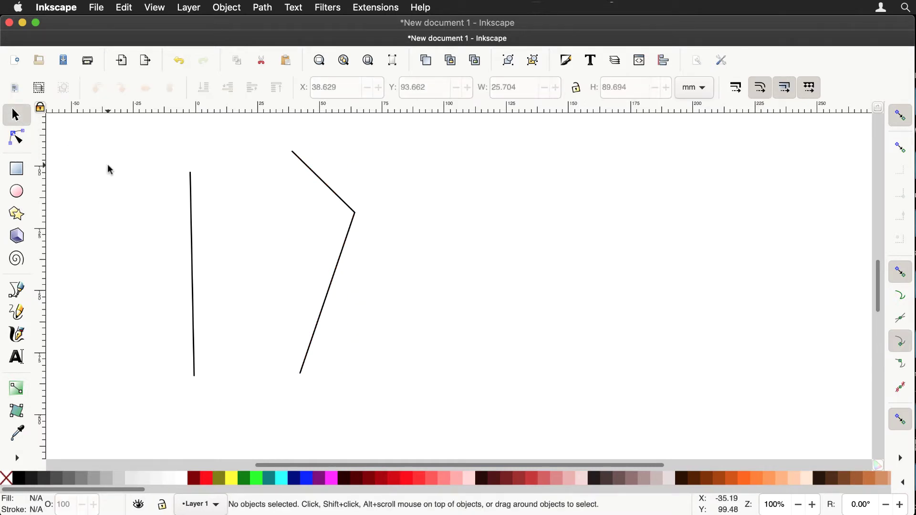
left_click_drag(163, 127, 368, 417)
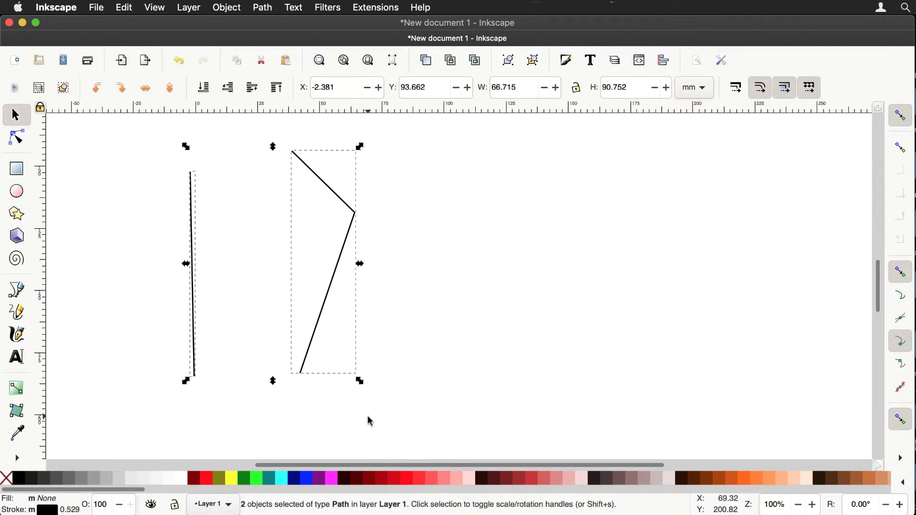
left_click(385, 7)
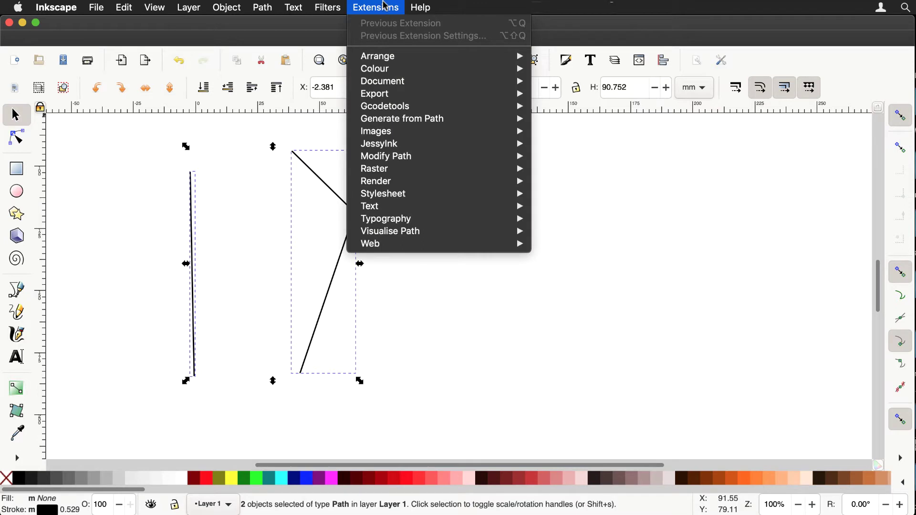
mouse_move(422, 124)
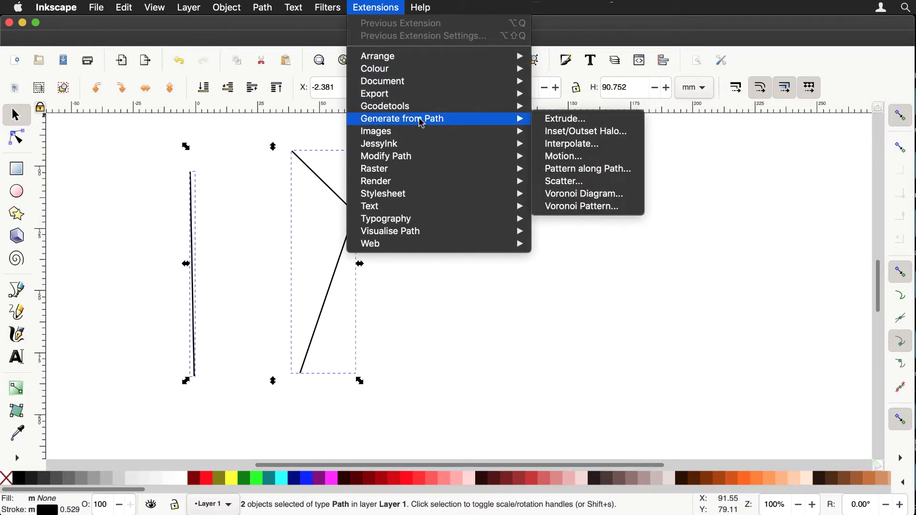
left_click(623, 144)
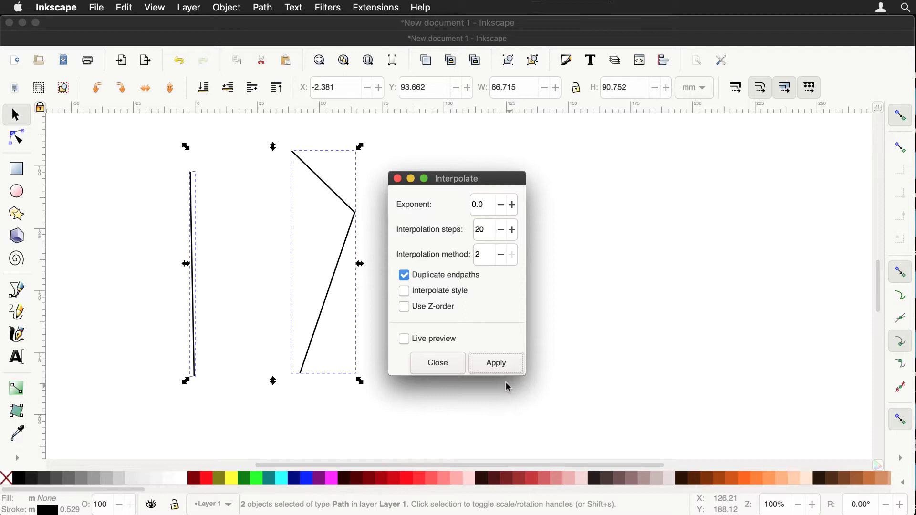
left_click(499, 363)
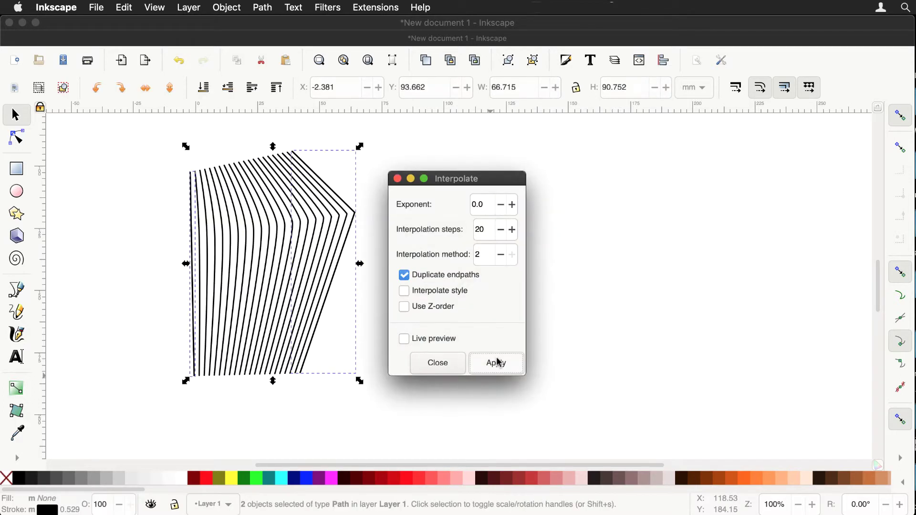
left_click(398, 179)
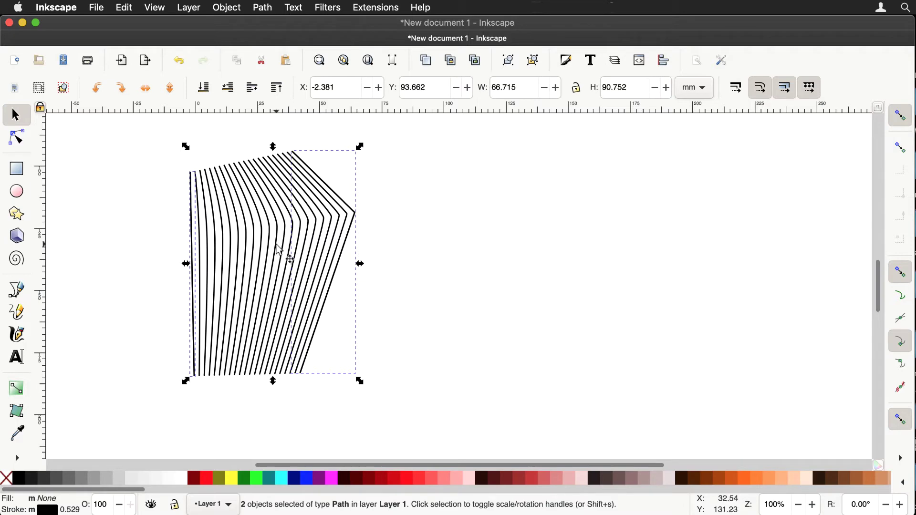
Step: Drag the interpolated group to the right of the two original paths
left_click_drag(276, 245, 564, 234)
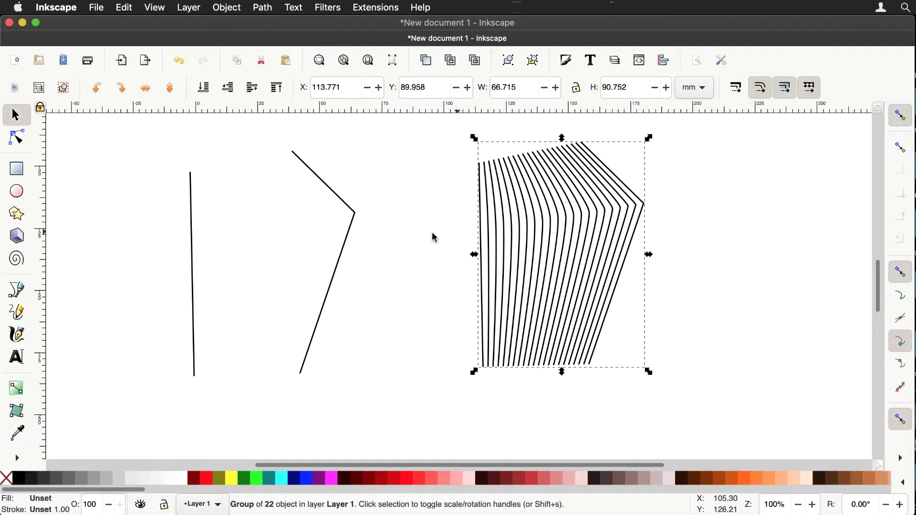
Step: Flip the zigzag vertically, then select it together with the straight line
left_click(348, 233)
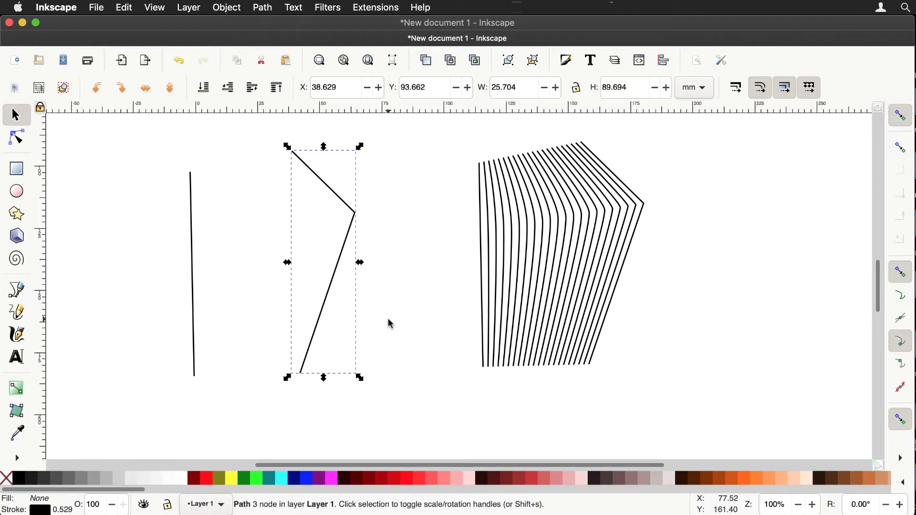
left_click(169, 88)
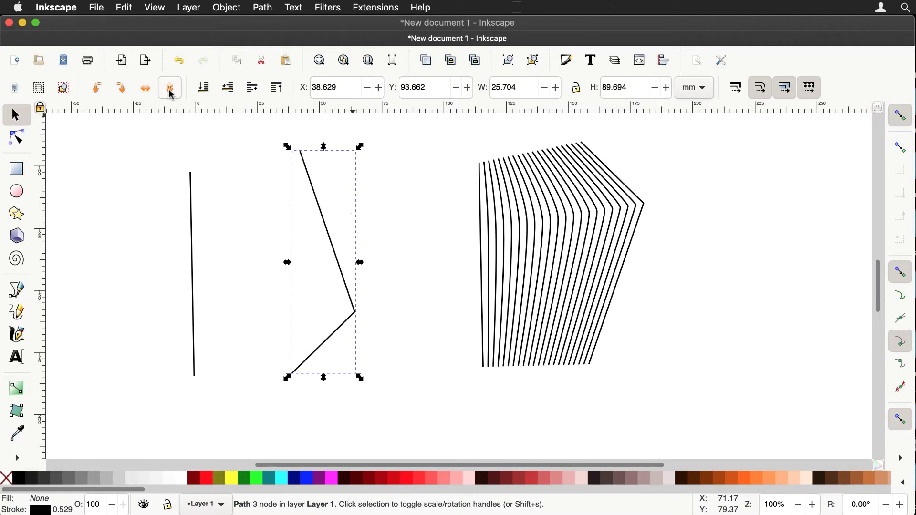
left_click(174, 137)
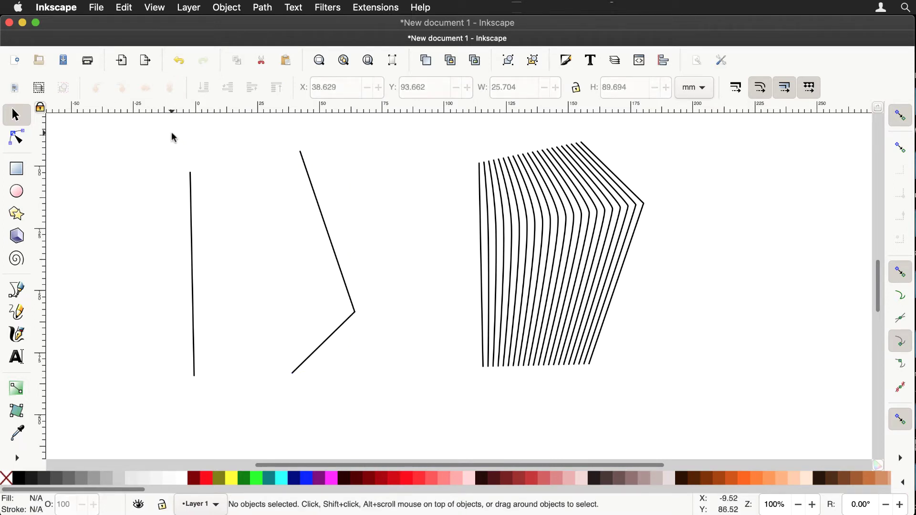
left_click_drag(173, 134, 379, 415)
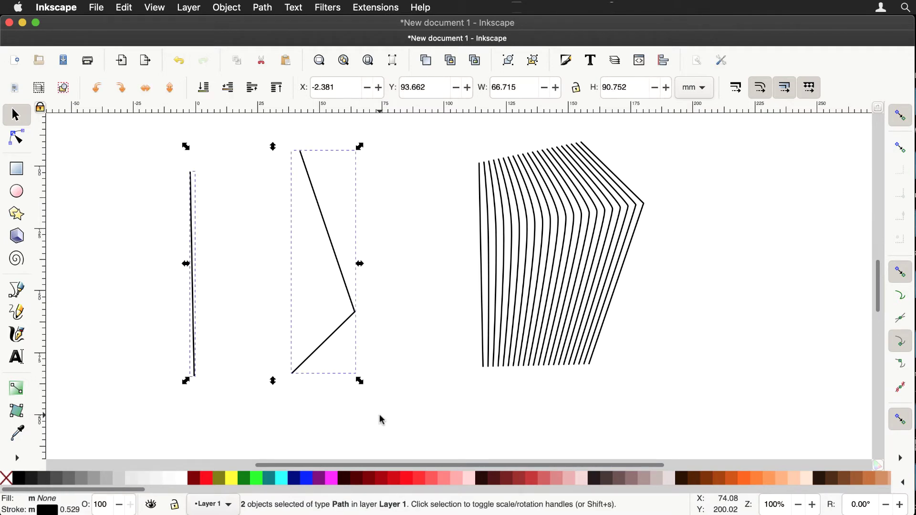
Step: Interpolate the line and flipped zigzag in 20 steps and move that blend to the far right
left_click(389, 6)
mouse_move(400, 134)
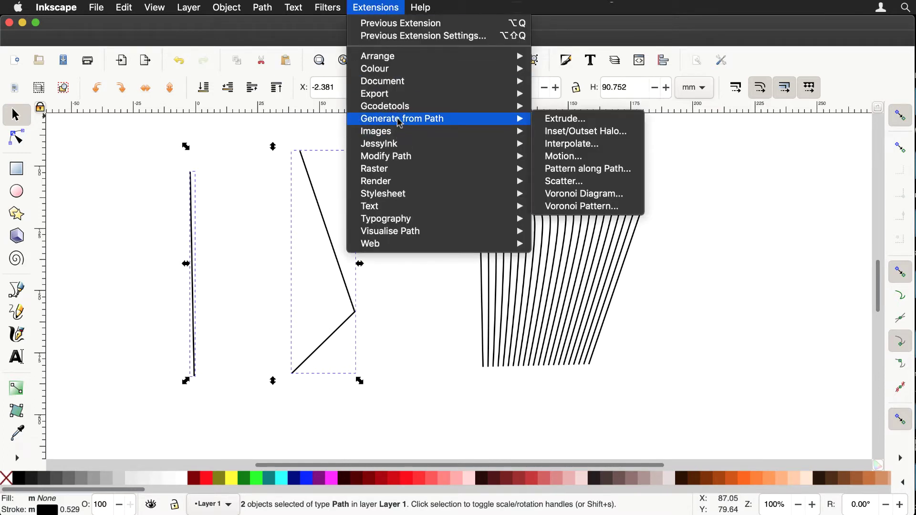
left_click(584, 144)
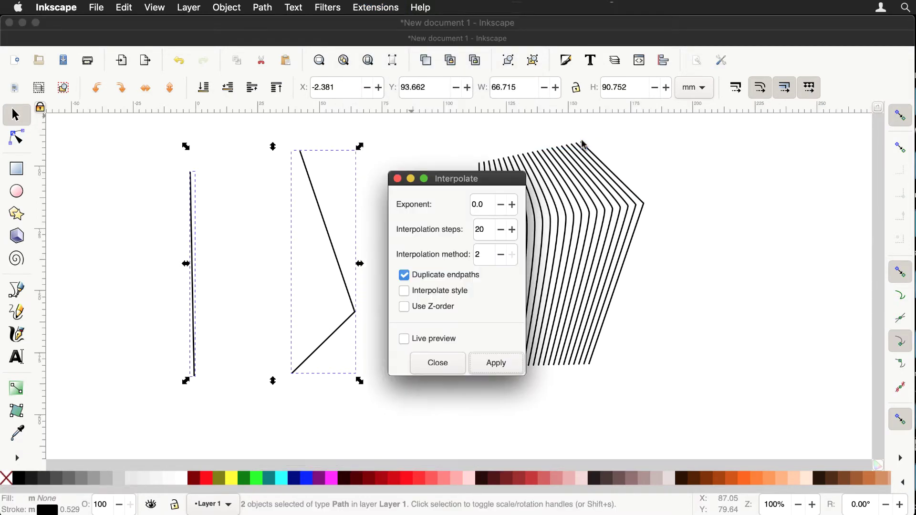
left_click(496, 364)
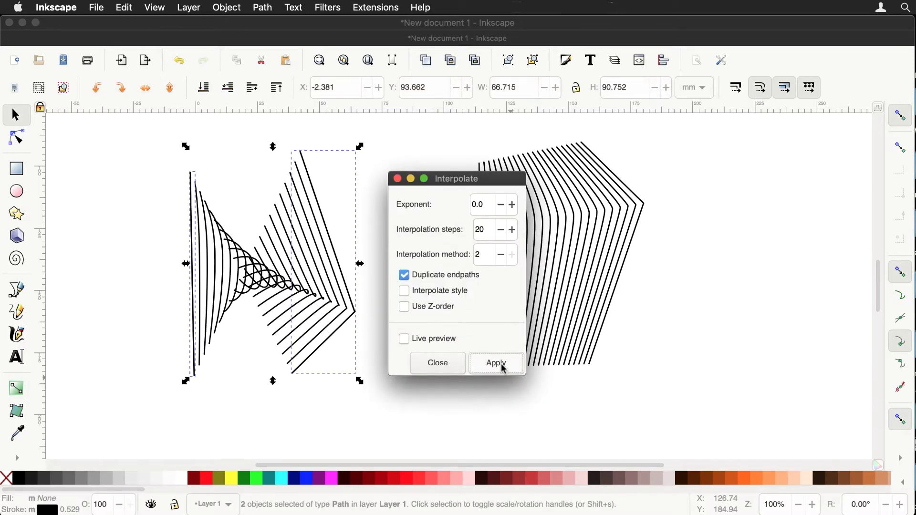
left_click(453, 366)
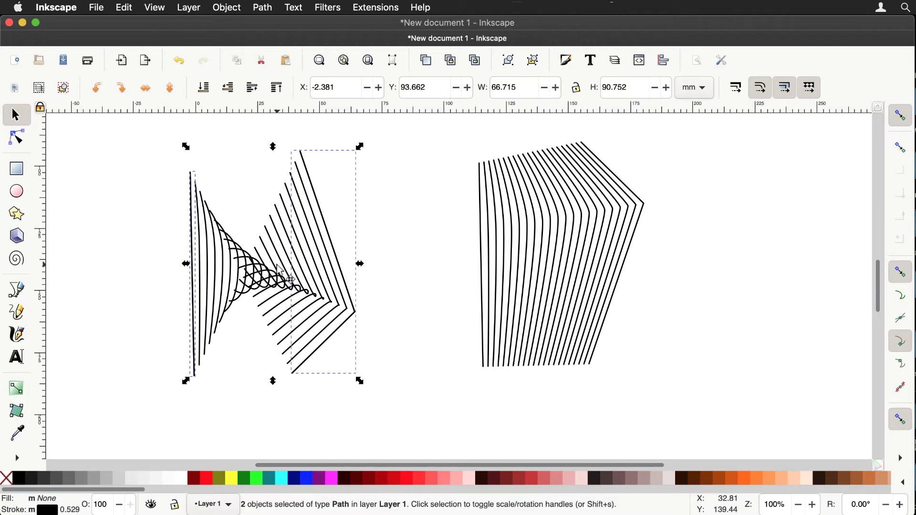
left_click_drag(278, 266, 780, 256)
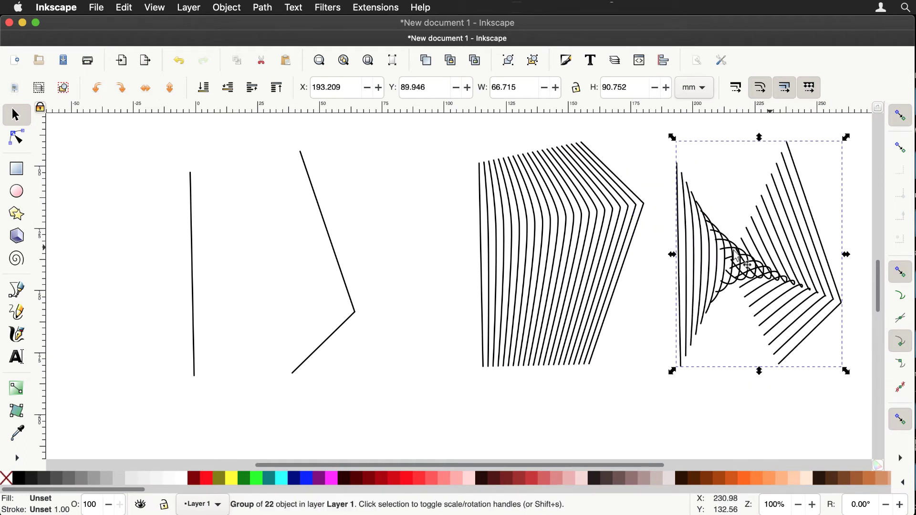
left_click(320, 208)
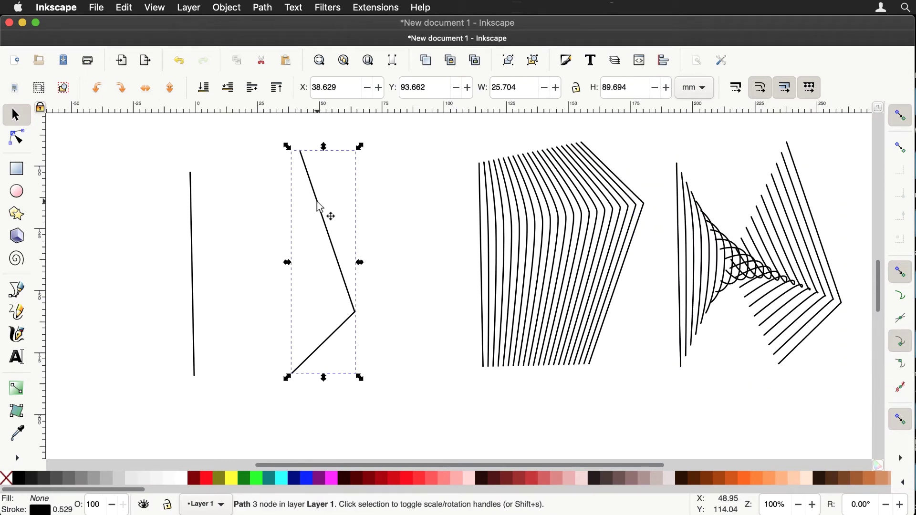
Step: With the Node tool, cycle through the zigzag's bottom, middle and top nodes
left_click(17, 138)
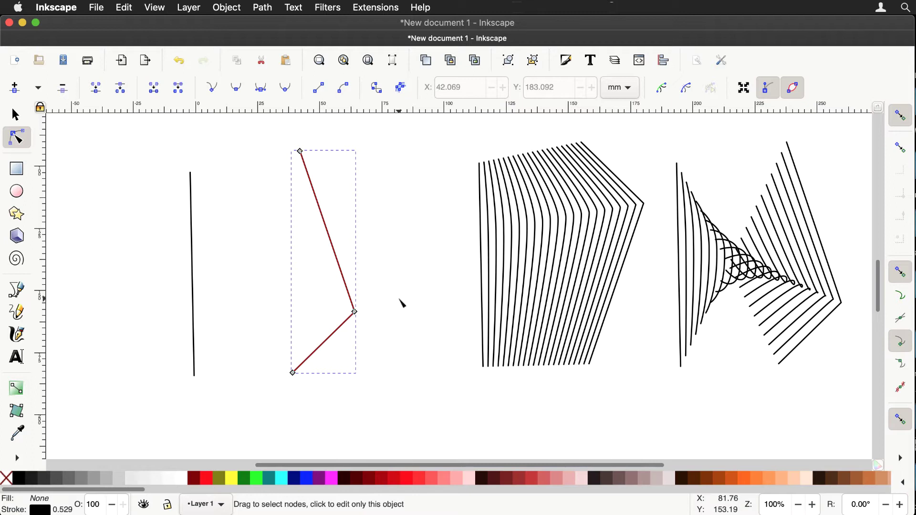
key("Tab")
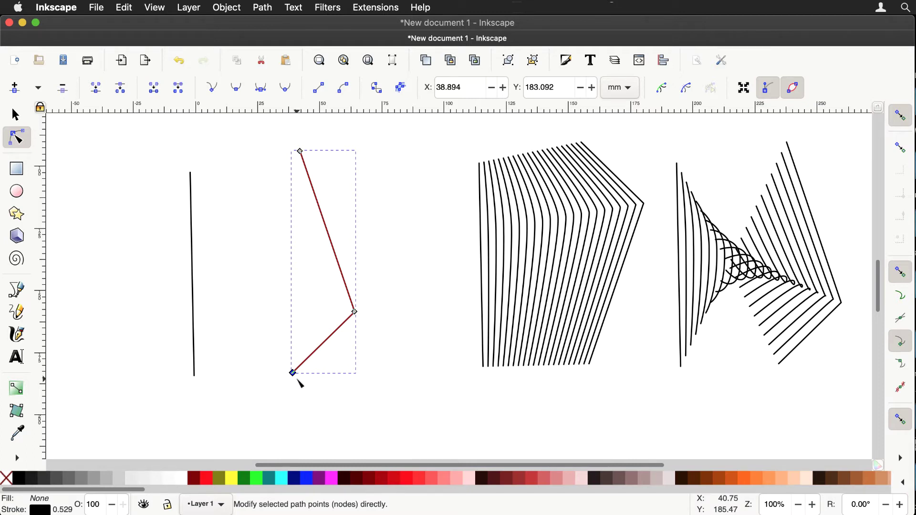
key("Tab")
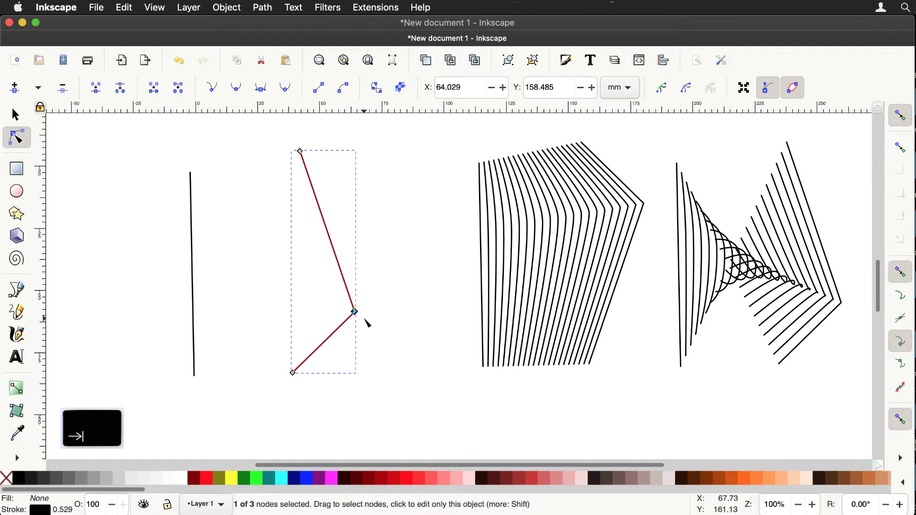
key("Tab")
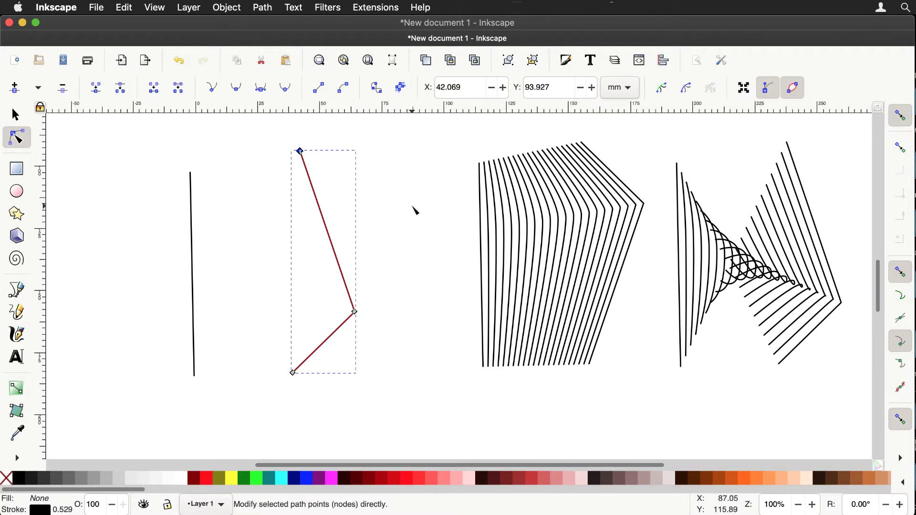
Step: Compare the straight line's top and bottom nodes with the bent path's end and middle nodes
left_click(193, 285)
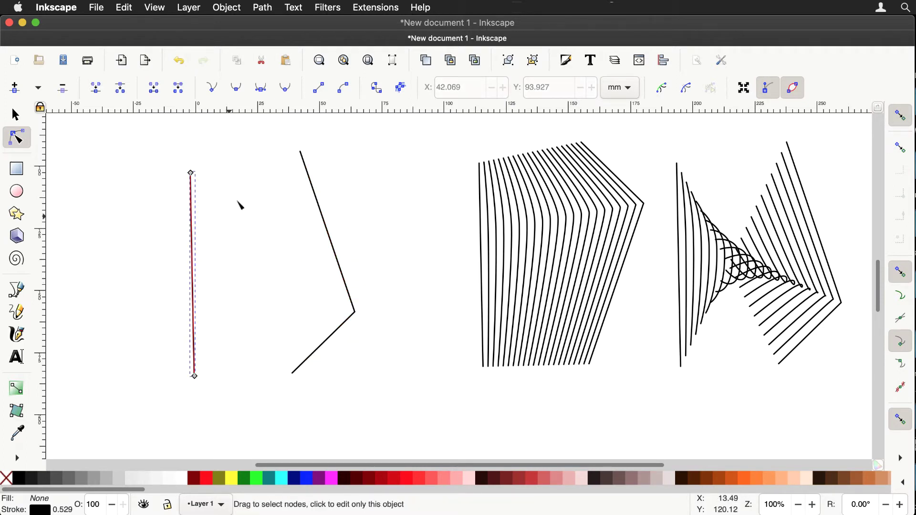
key("Tab")
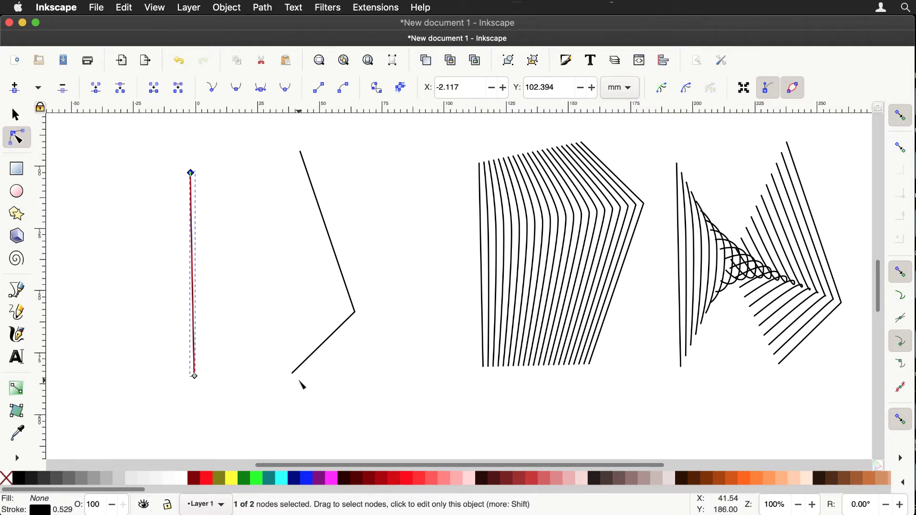
left_click(313, 361)
key("Tab")
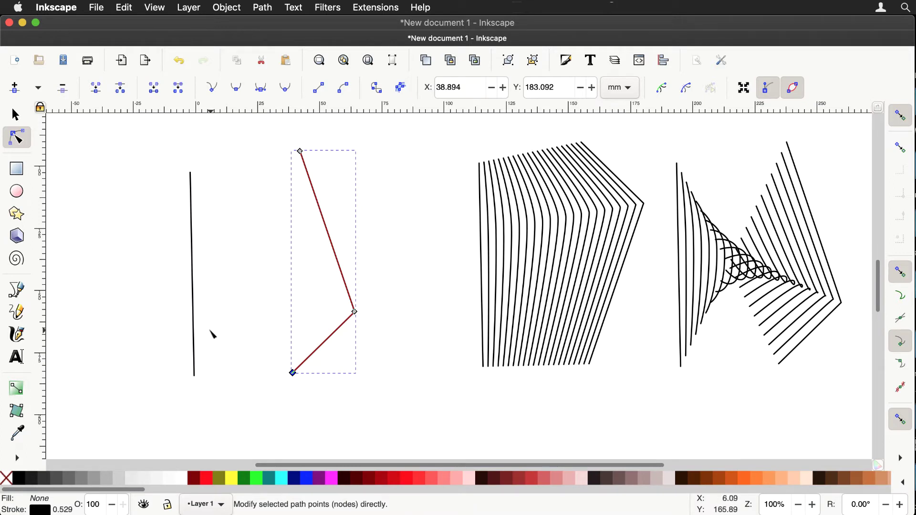
left_click(194, 316)
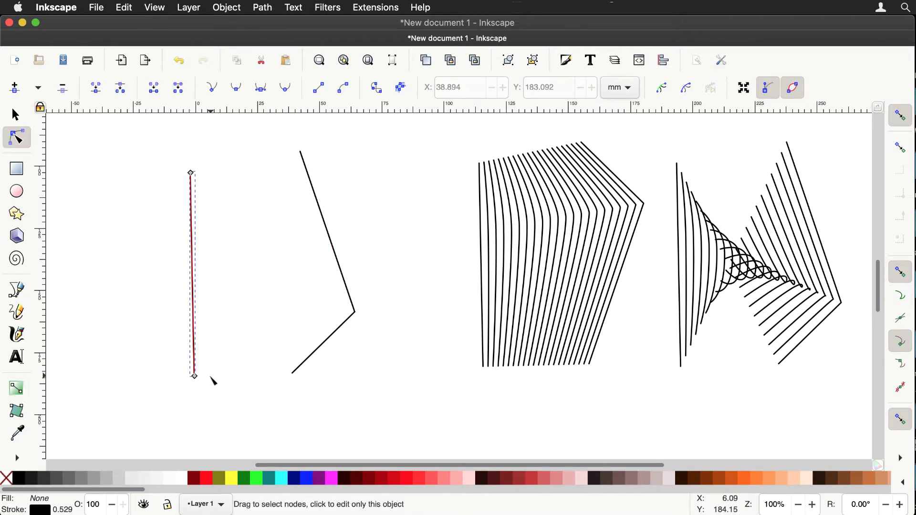
key("Tab")
key("Tab")
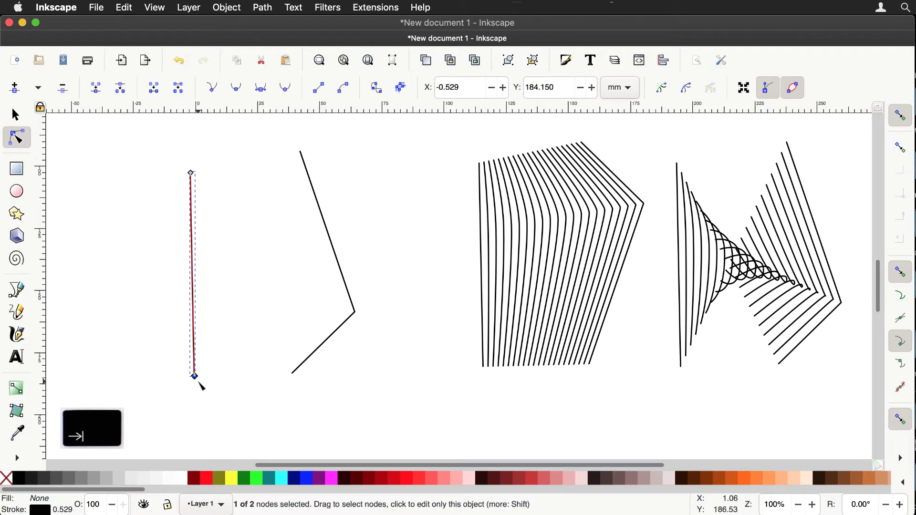
left_click(311, 183)
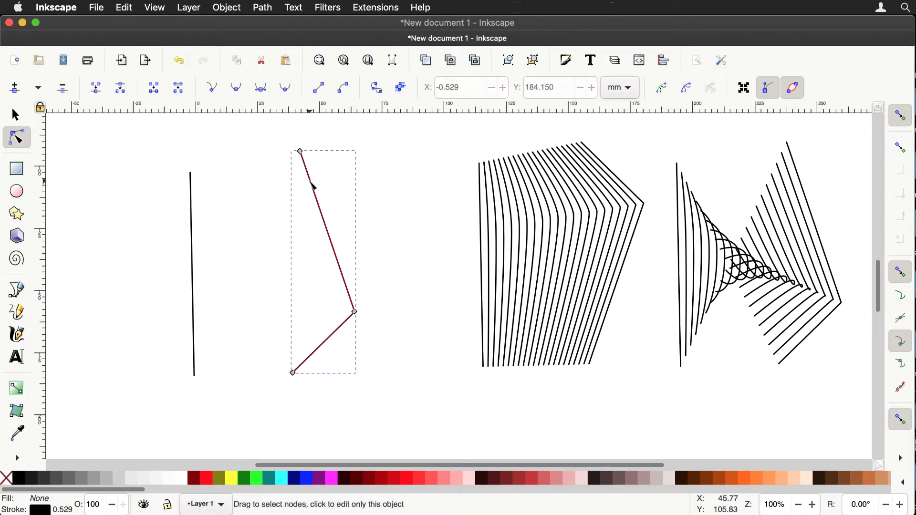
key("Tab")
key("Tab")
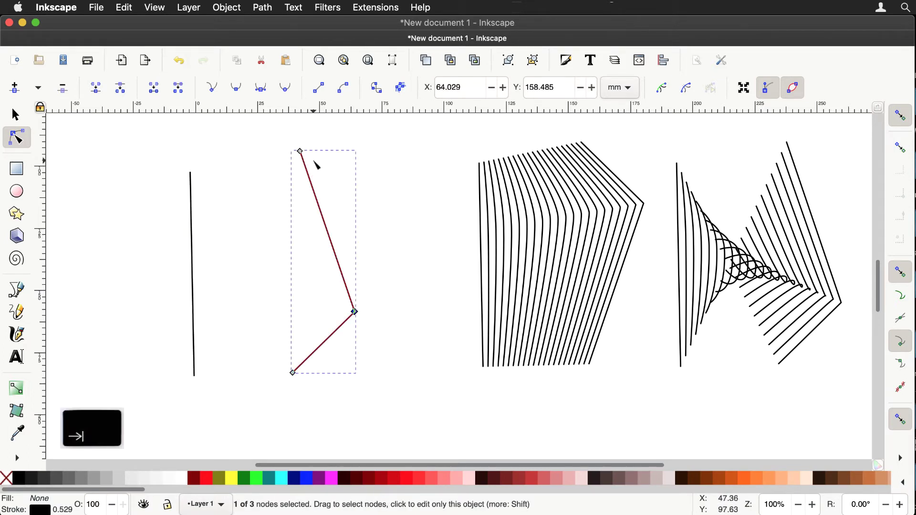
Step: Select the bent path's top node
key("Tab")
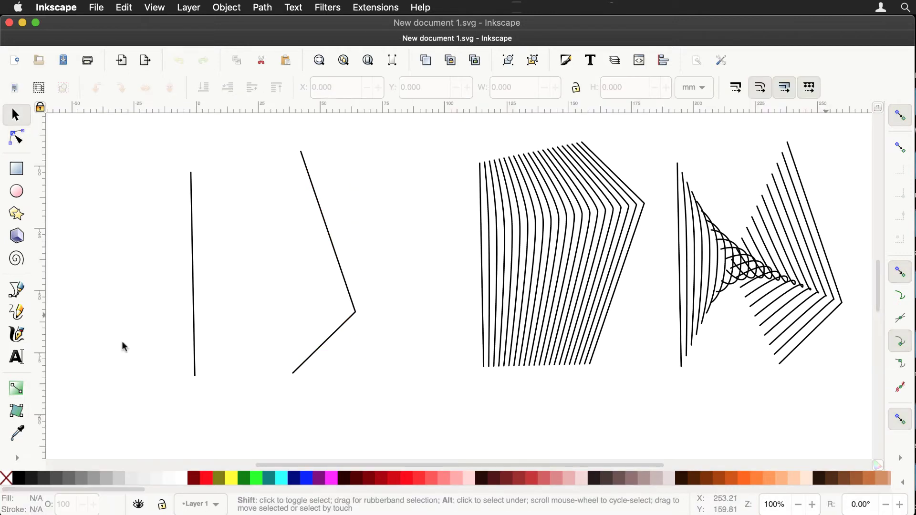
Step: Delete all four drawings and draw a new vertical line near the upper left
left_click_drag(134, 127, 861, 416)
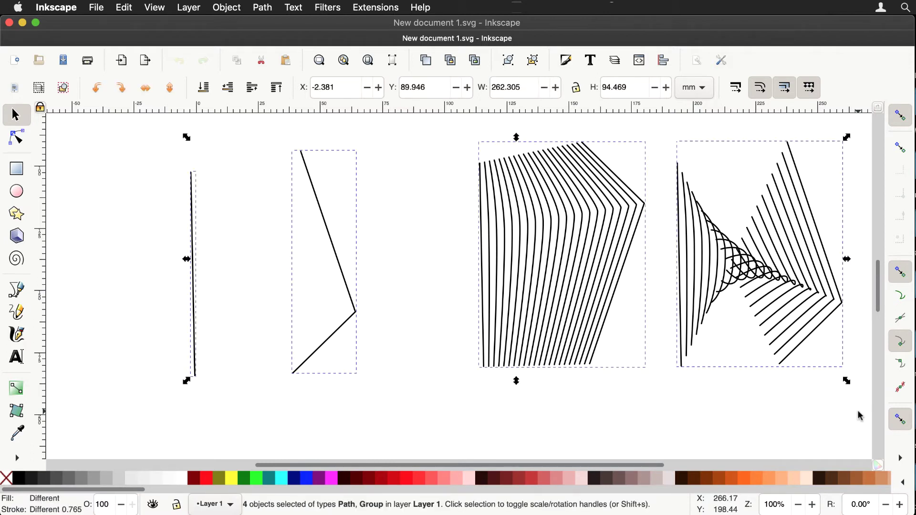
key("BackSpace")
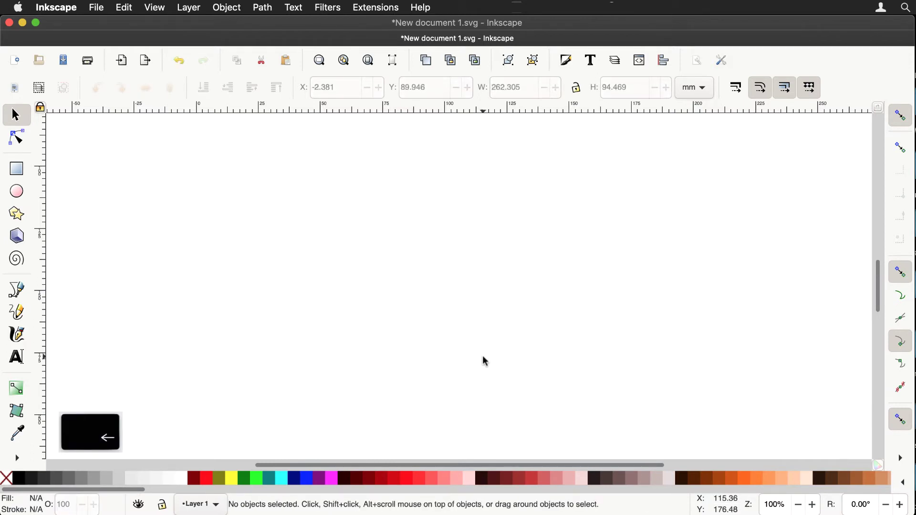
left_click(17, 290)
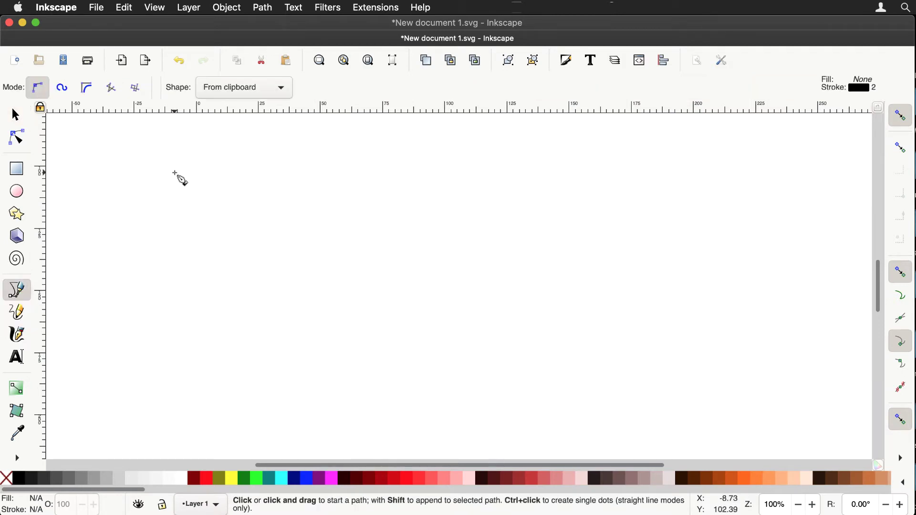
key("ctrl")
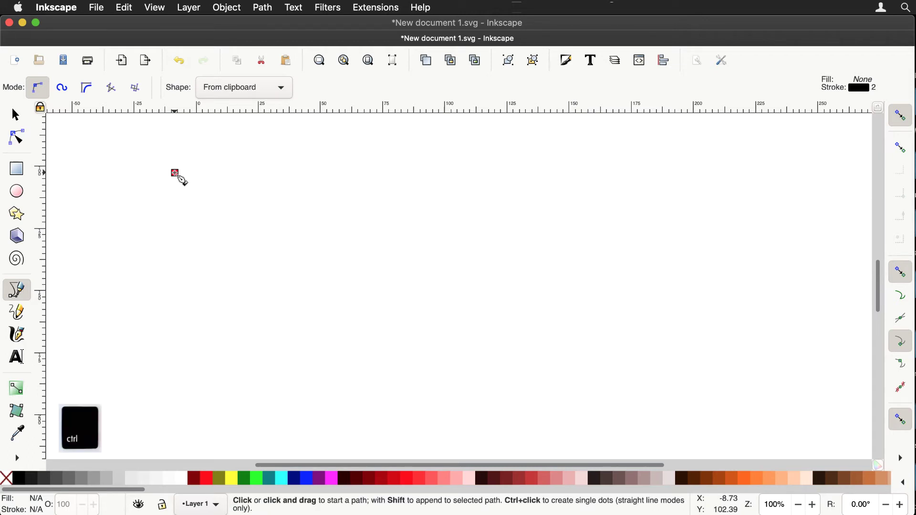
left_click(174, 172)
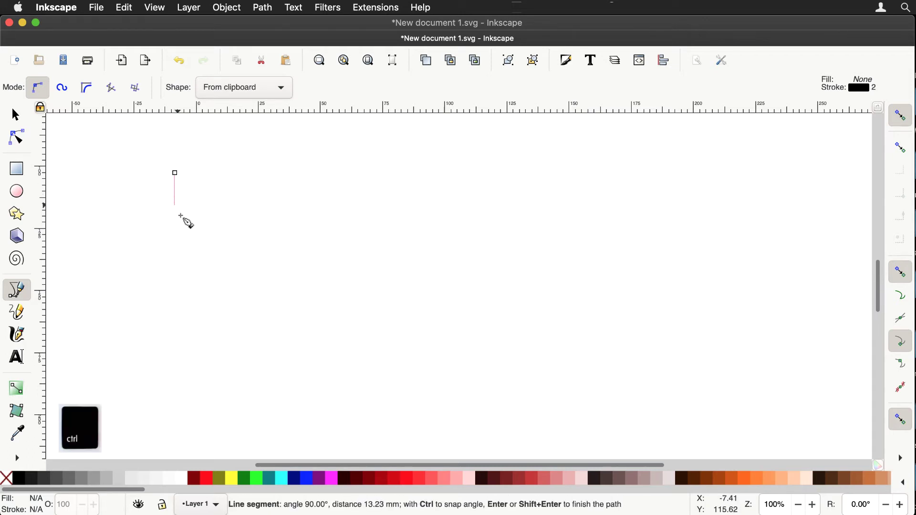
left_click(186, 360)
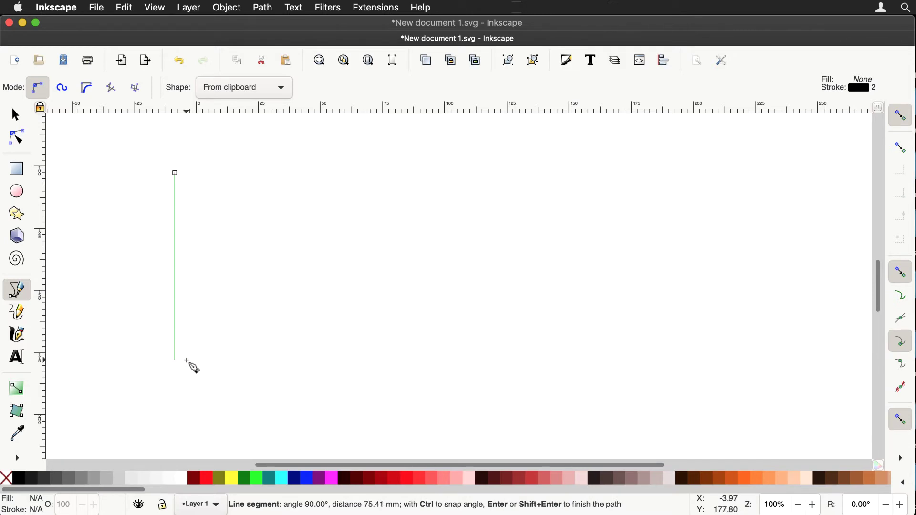
key("space")
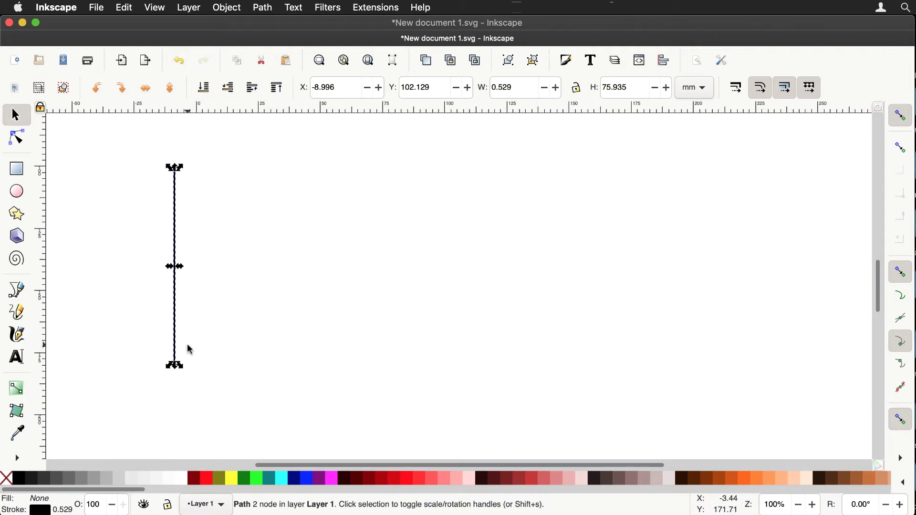
Step: Duplicate the vertical line, rotate the copy 90° and snap its left end to the line's bottom
key("super+d")
key("shift")
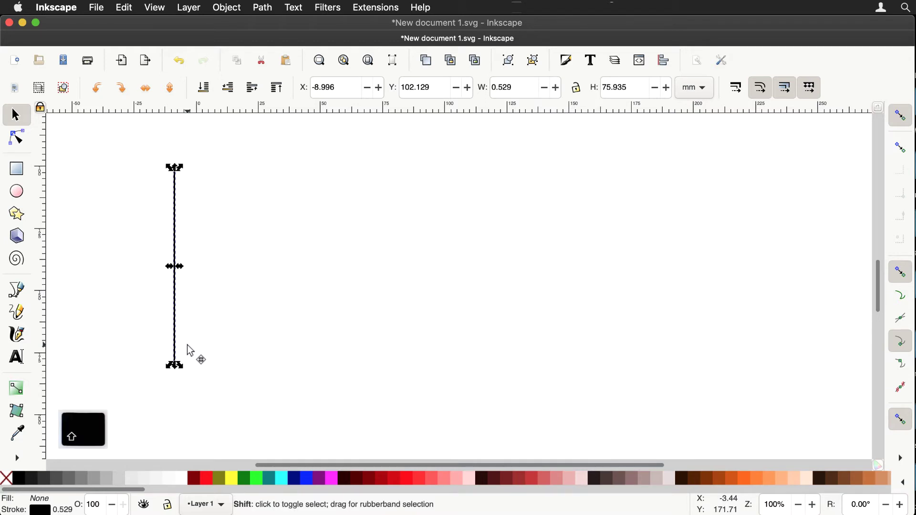
key("shift+Right")
key("shift+Right")
key("shift+Right")
key("shift+Right")
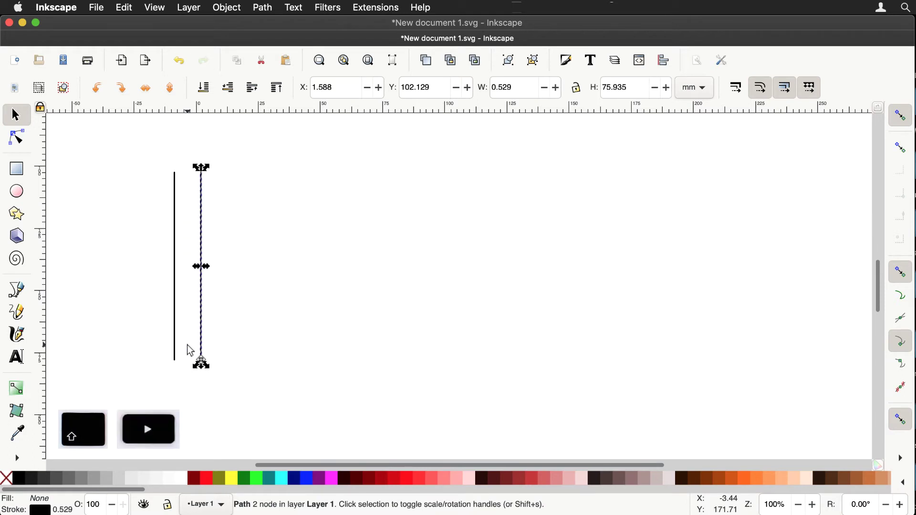
key("shift+Right")
key("shift+Right")
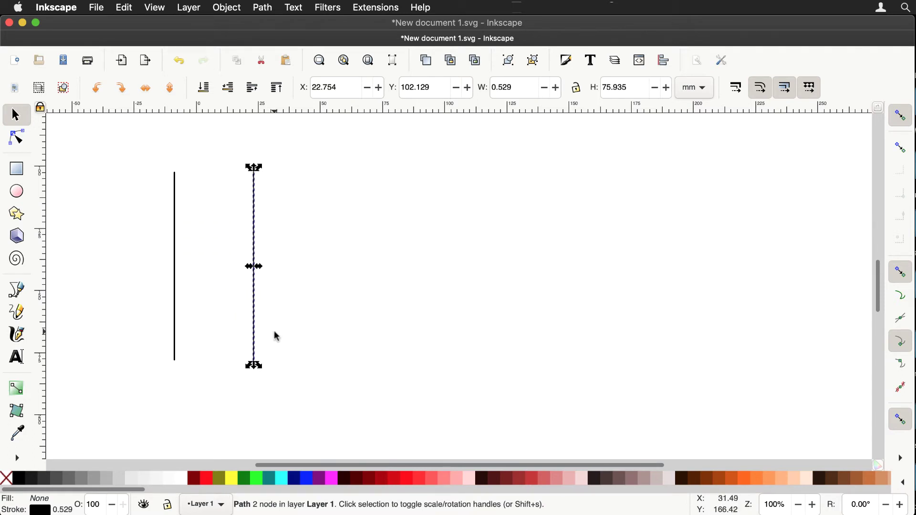
left_click(121, 89)
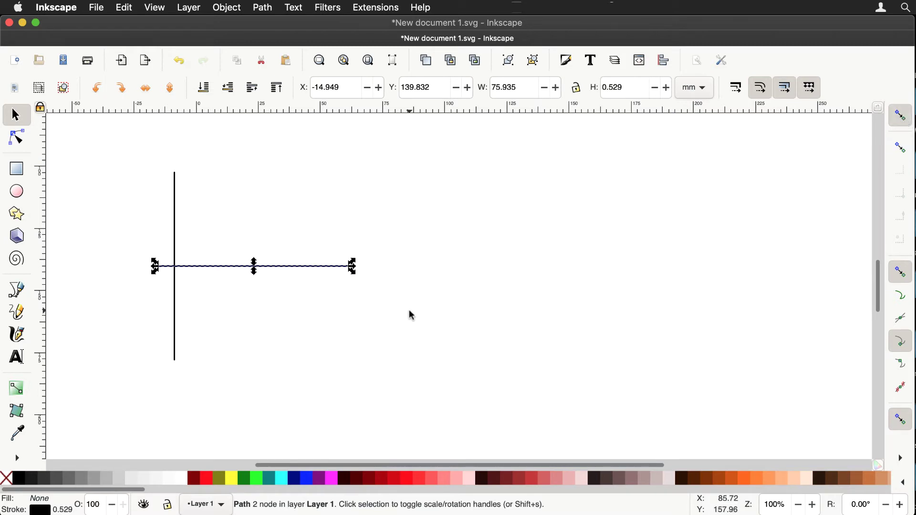
left_click_drag(281, 265, 303, 361)
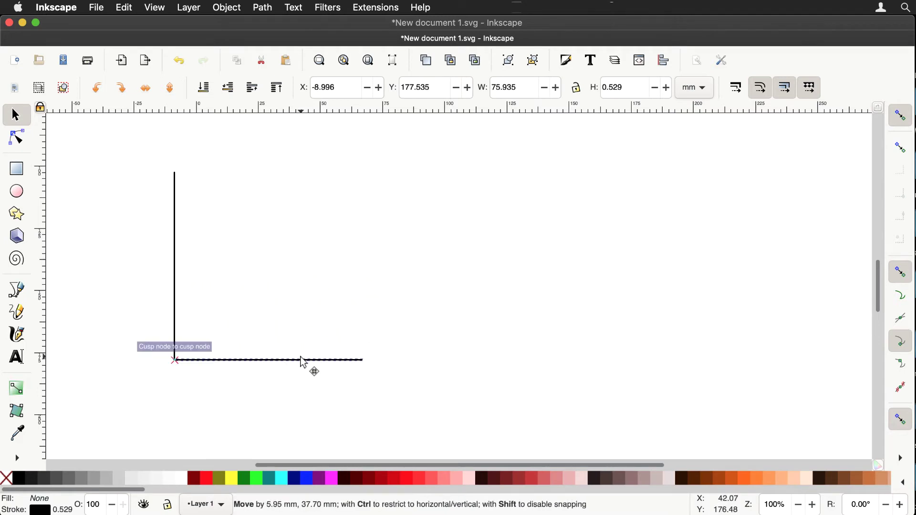
Step: Select both the vertical and horizontal lines of the L together
left_click(409, 340)
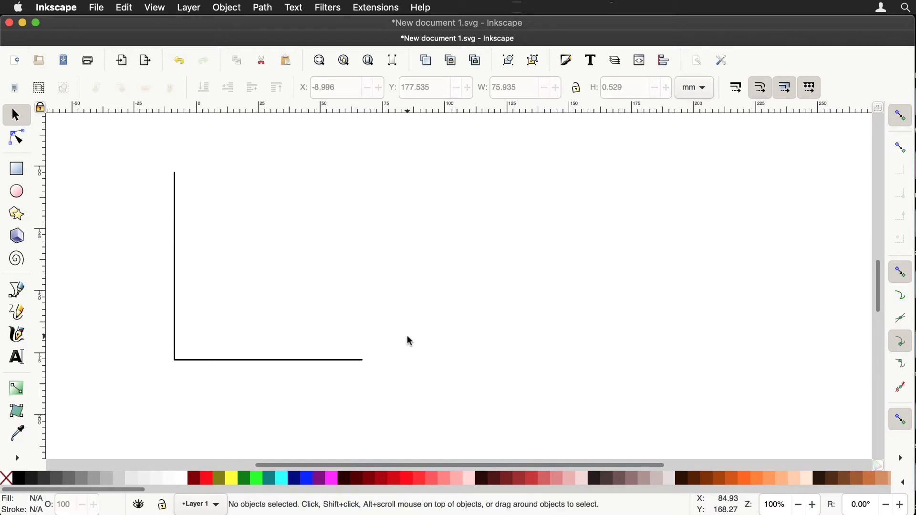
left_click_drag(142, 152, 384, 395)
left_click(411, 382)
mouse_move(143, 153)
left_mouse_down()
mouse_move(166, 155)
mouse_move(453, 409)
mouse_move(448, 401)
left_mouse_up()
Step: Interpolate 20 lines between the L's two arms and move the fan right of the L
left_click(381, 6)
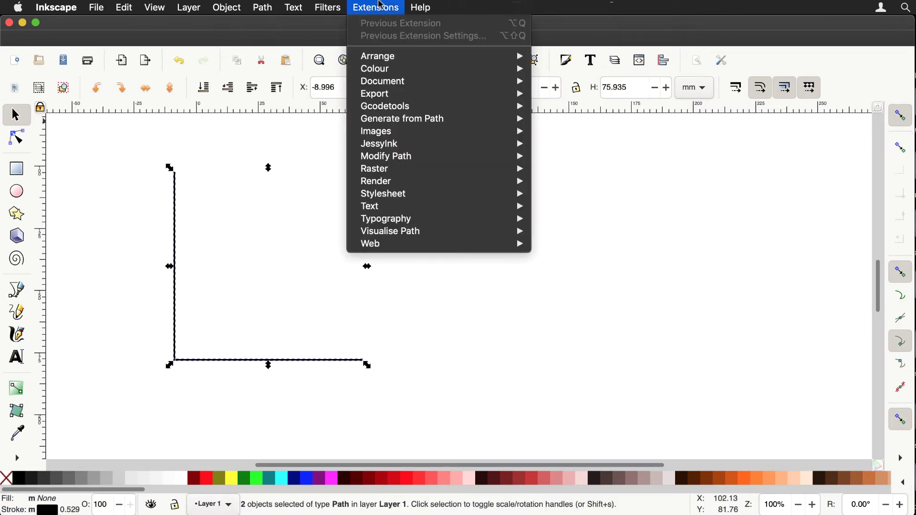
mouse_move(418, 124)
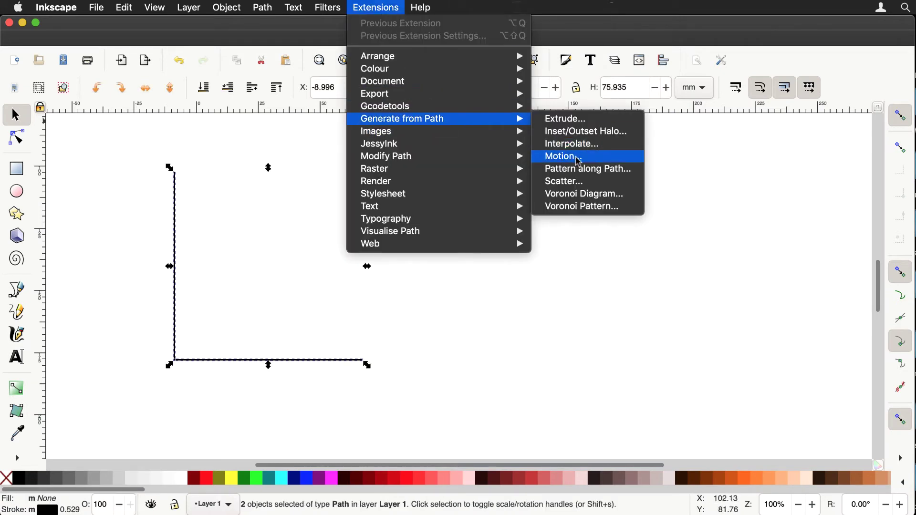
left_click(585, 144)
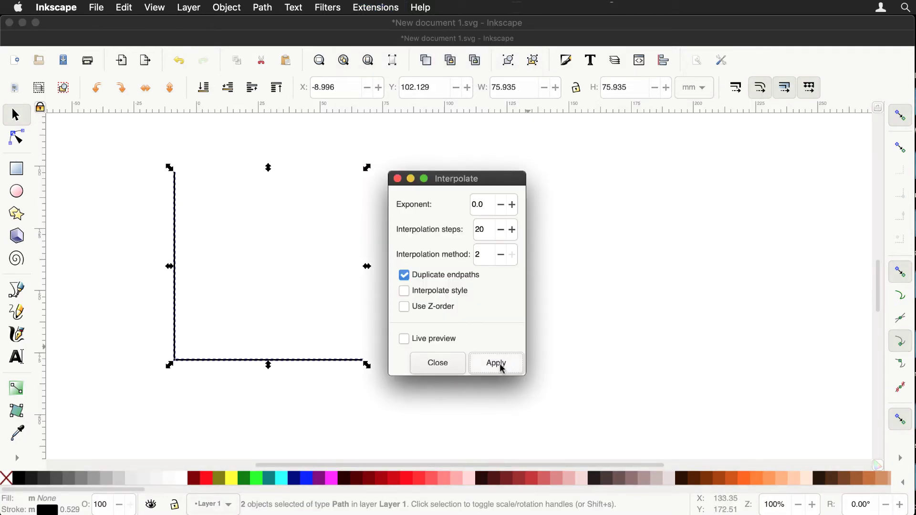
left_click(497, 364)
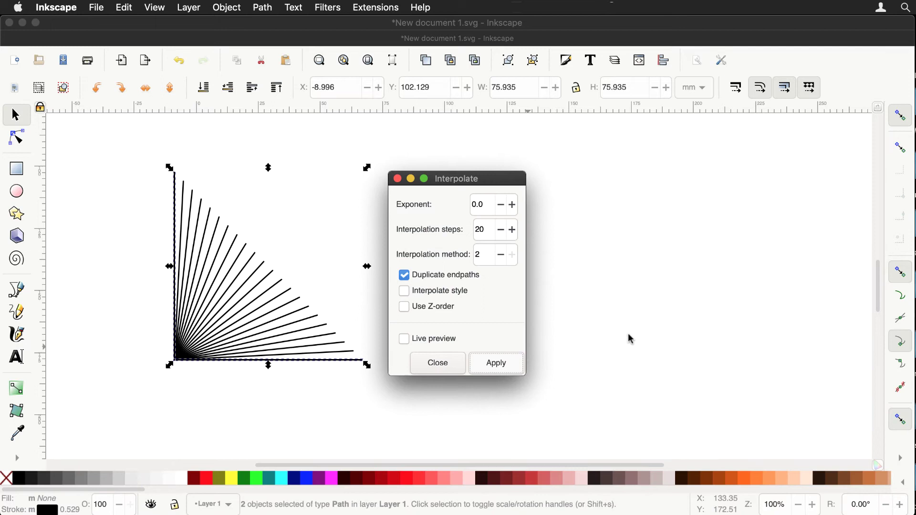
left_click(397, 180)
left_click(530, 308)
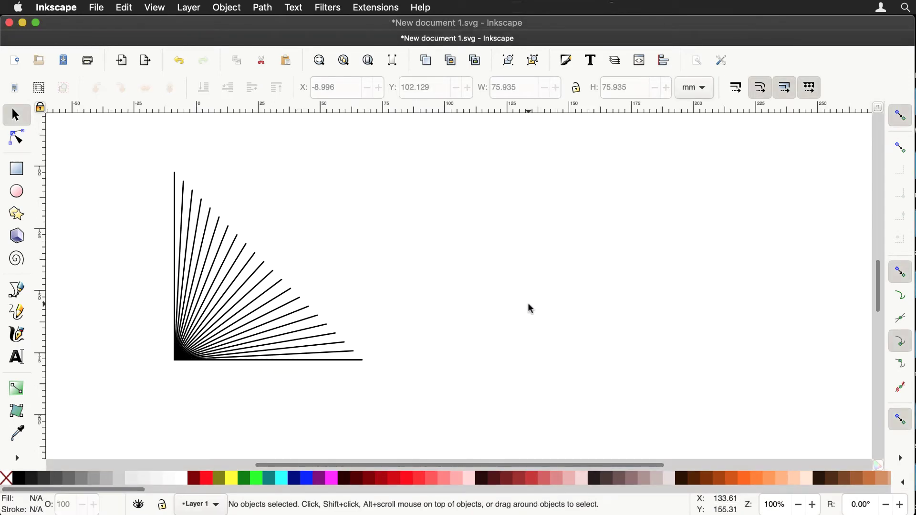
left_click_drag(253, 301, 489, 303)
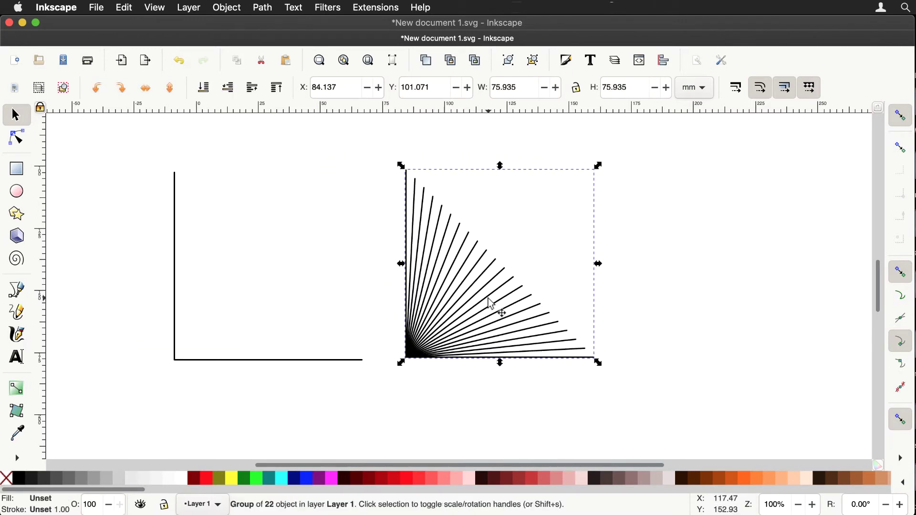
left_click(297, 361)
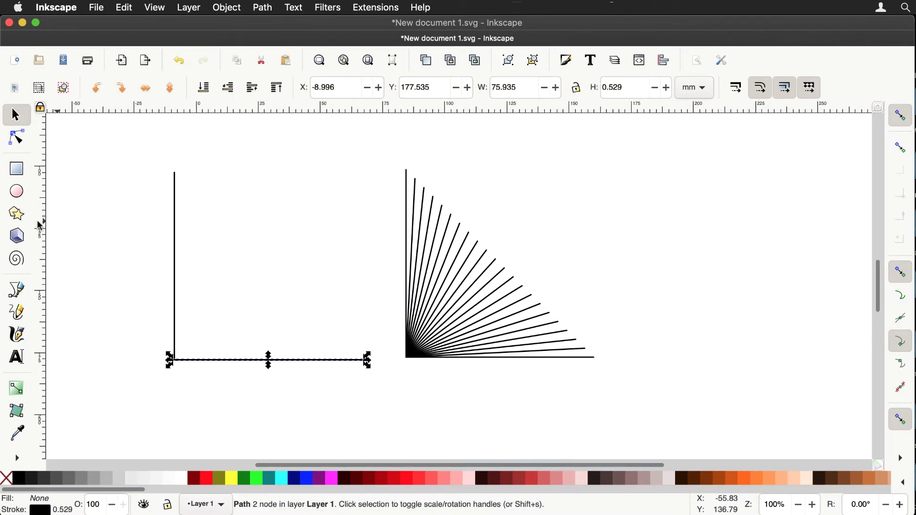
left_click(17, 138)
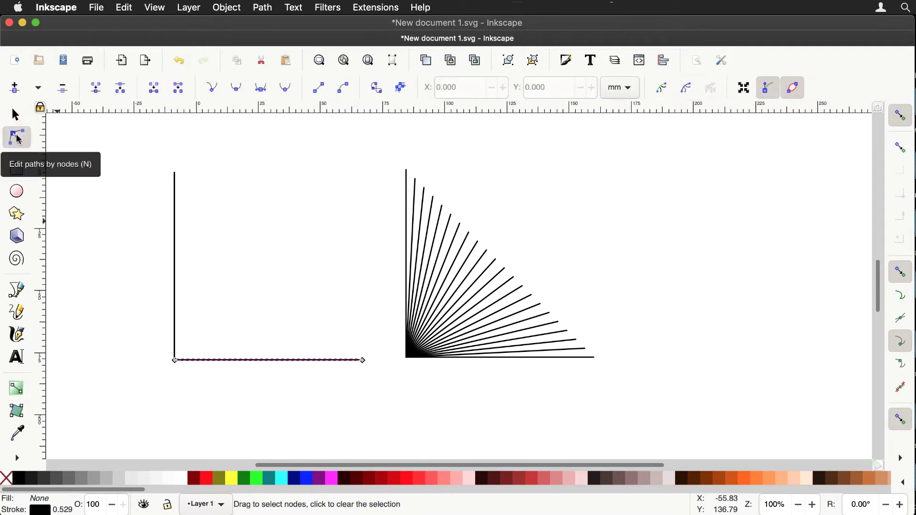
key("Tab")
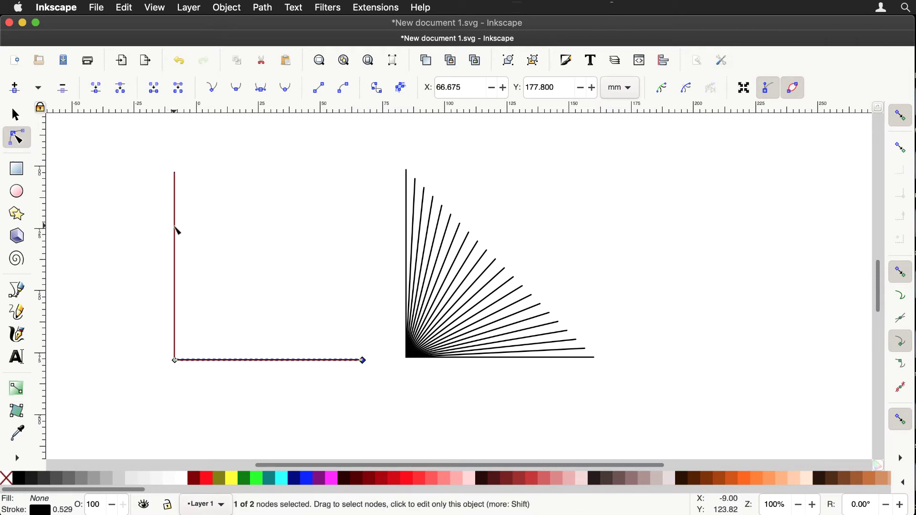
left_click(176, 229)
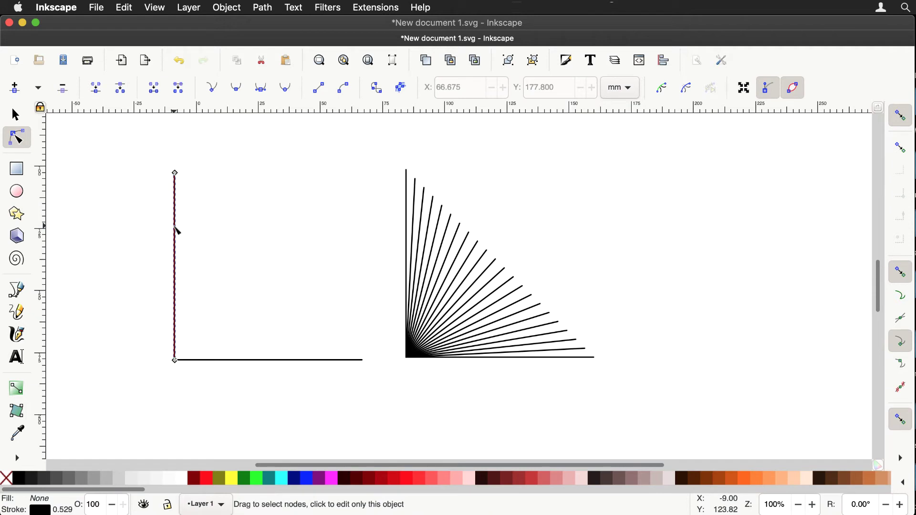
key("Tab")
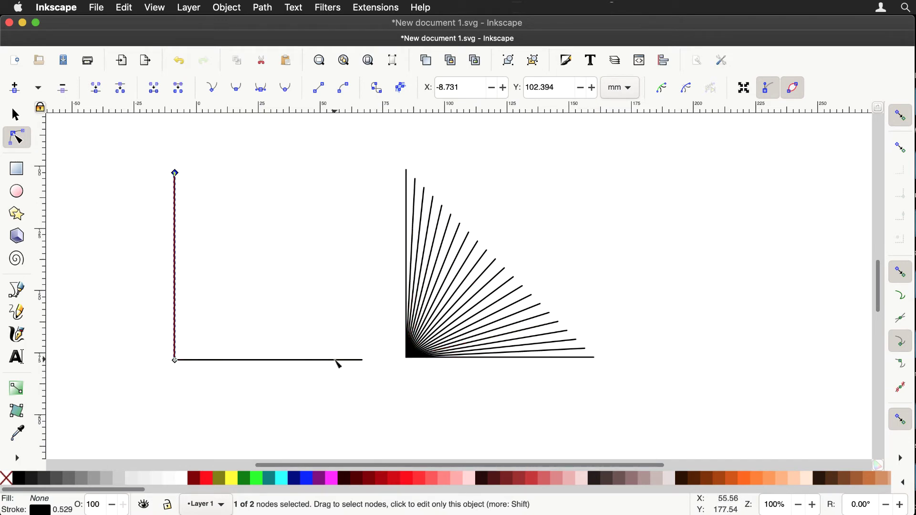
left_click(337, 360)
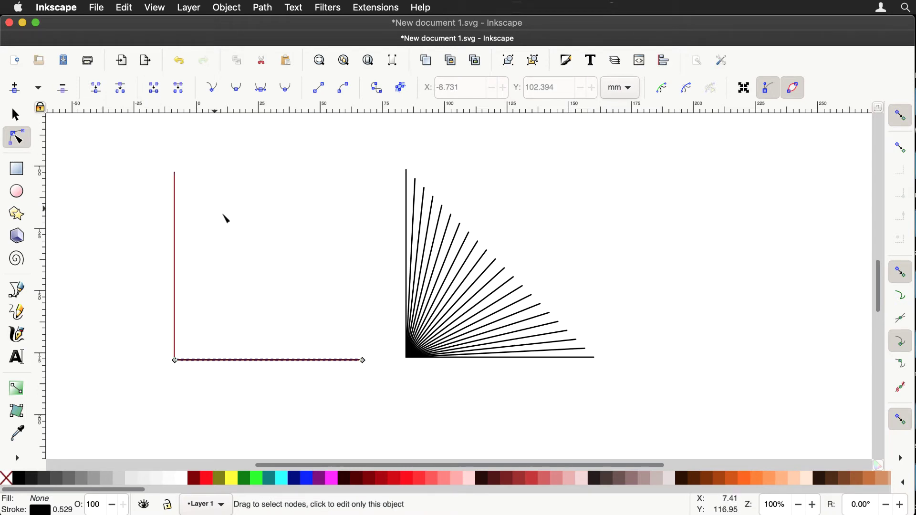
left_click(17, 115)
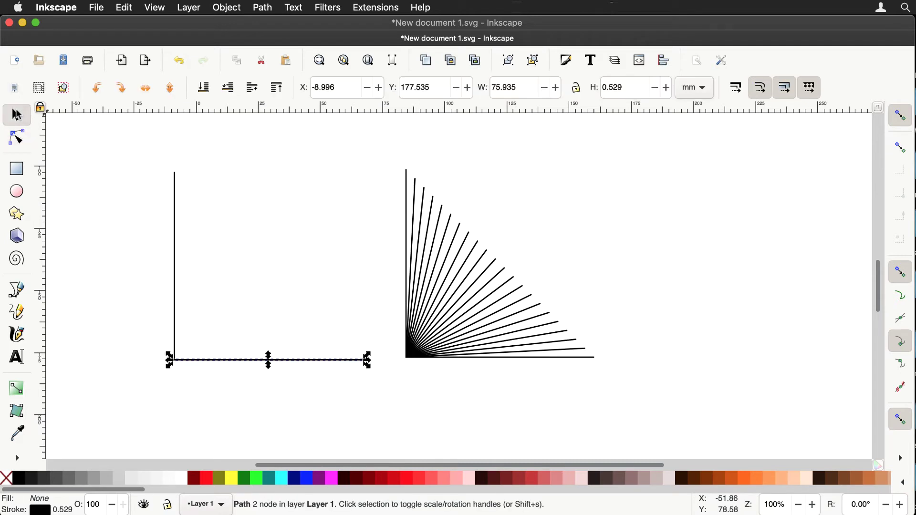
Step: Flip the horizontal line left to right and pick it with the Node tool
left_click(144, 89)
left_click(310, 237)
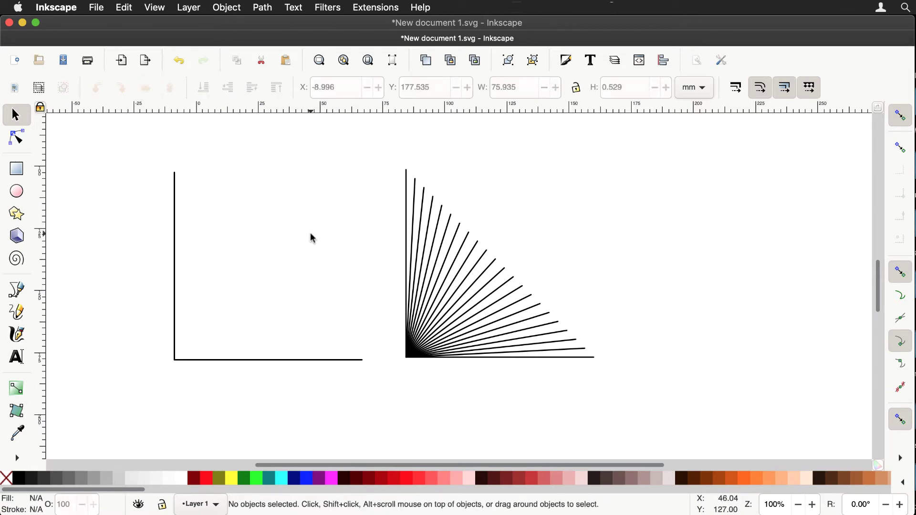
left_click(16, 137)
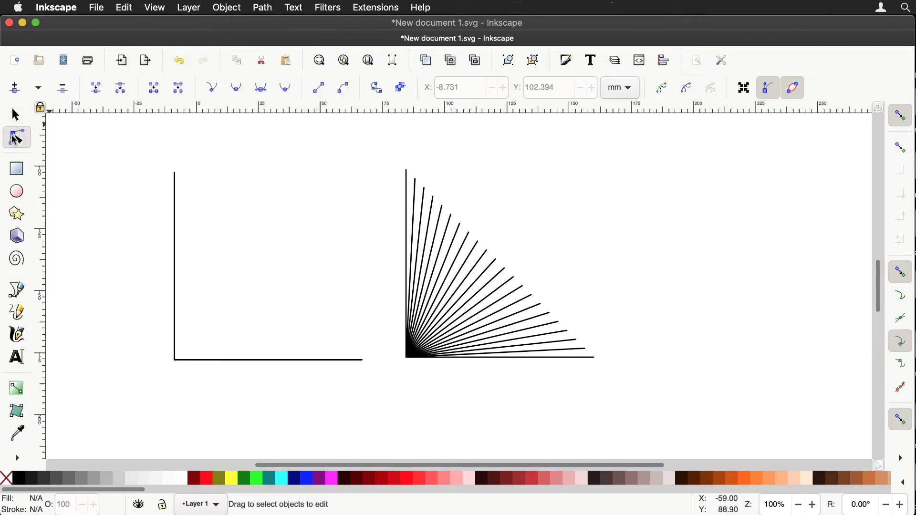
left_click(301, 361)
Step: Inspect the horizontal line's end nodes, then rubber-band select both lines of the L
key("Tab")
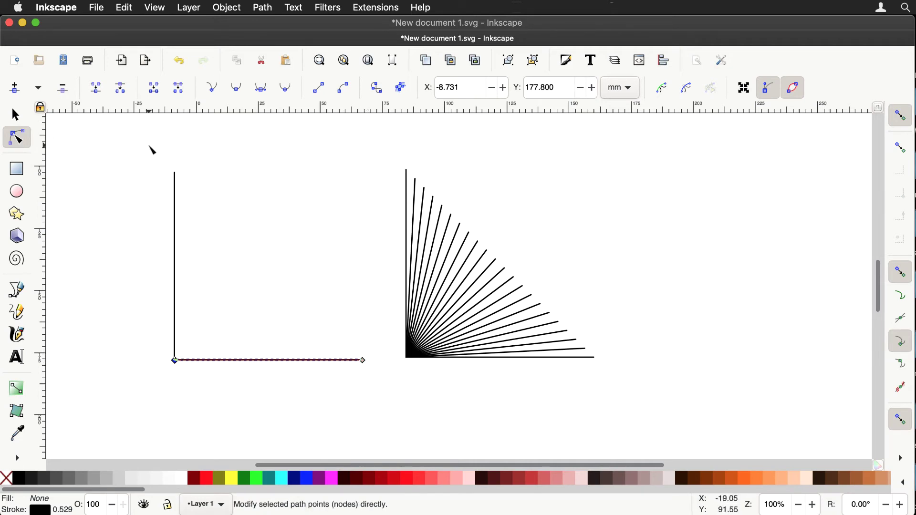
left_click_drag(195, 151, 378, 392)
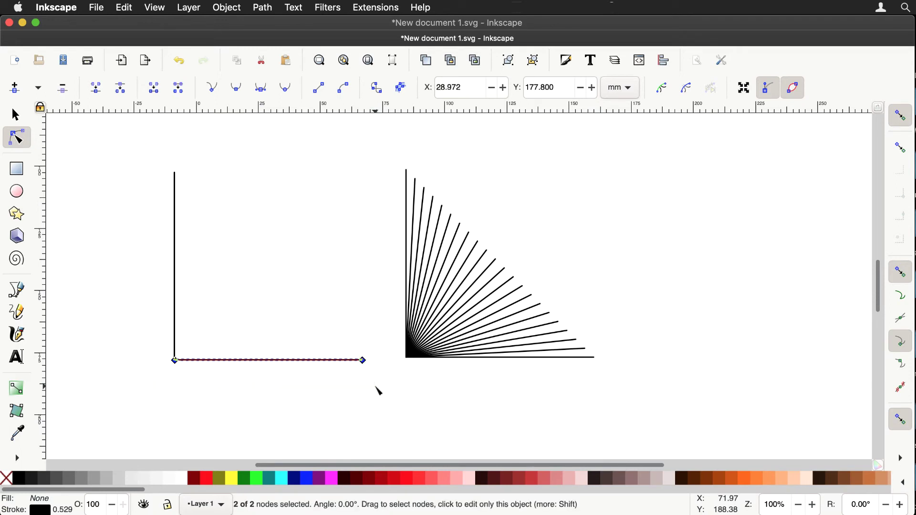
left_click(316, 171)
left_click(15, 115)
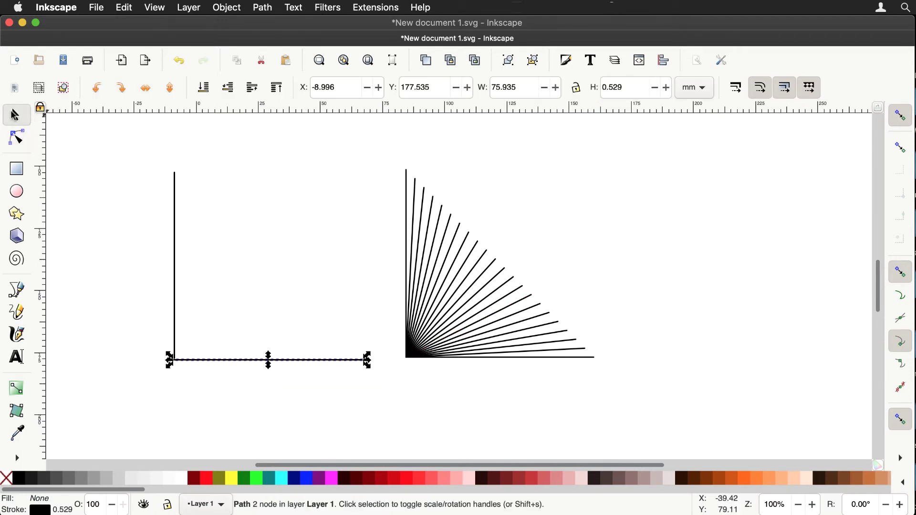
left_click_drag(143, 162, 385, 391)
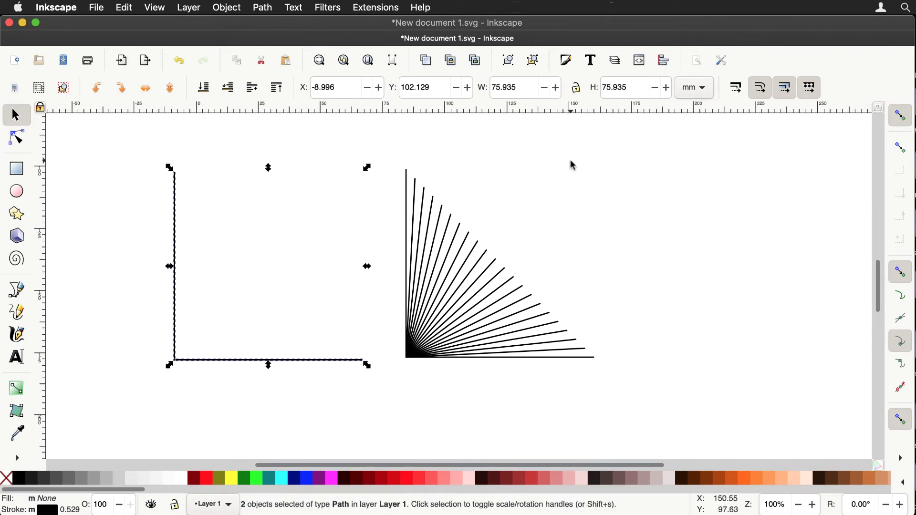
Step: Apply Interpolate with 20 steps between the L's two lines
left_click(361, 6)
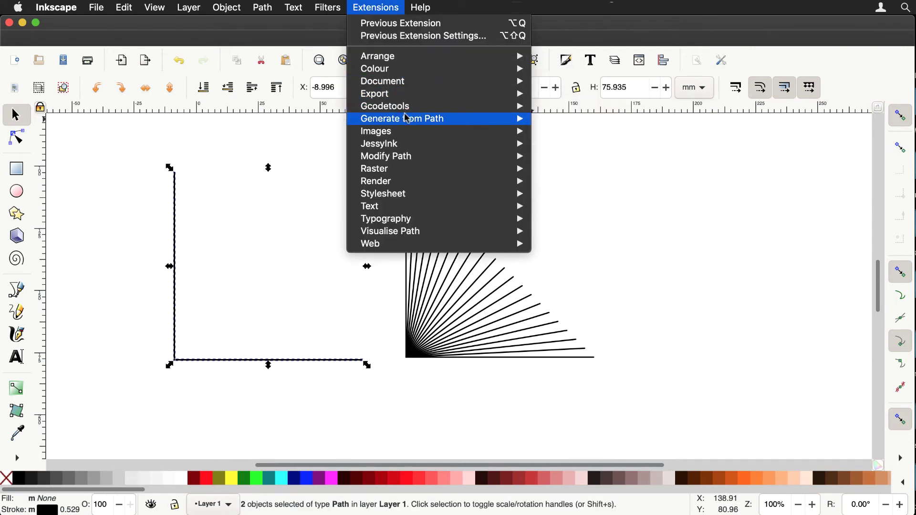
mouse_move(409, 117)
left_click(613, 151)
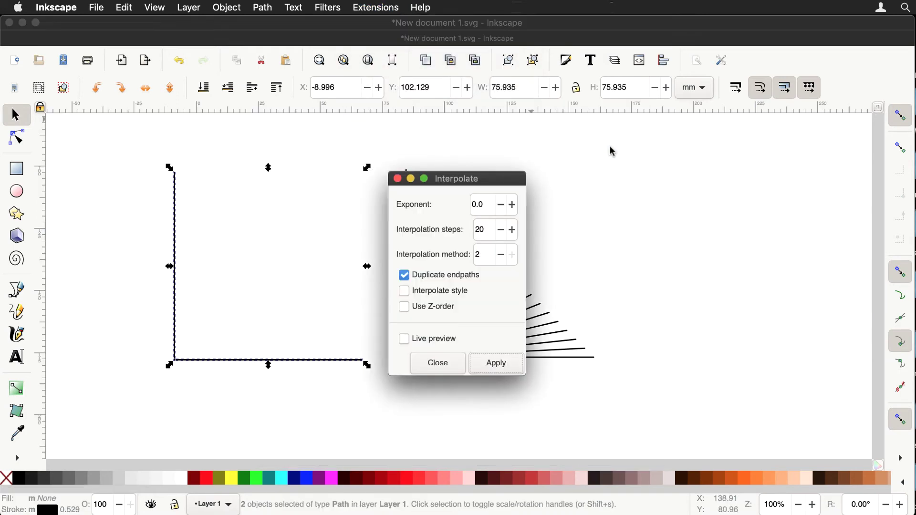
left_click(507, 367)
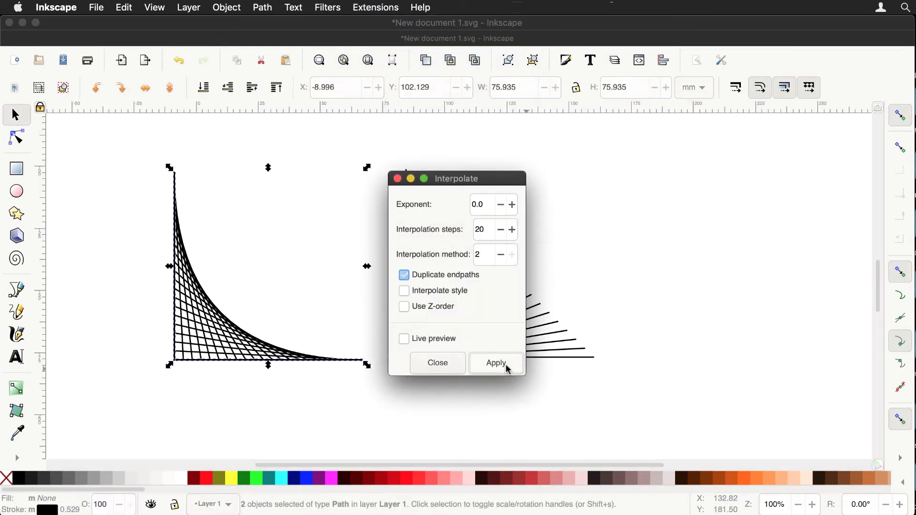
left_click(397, 179)
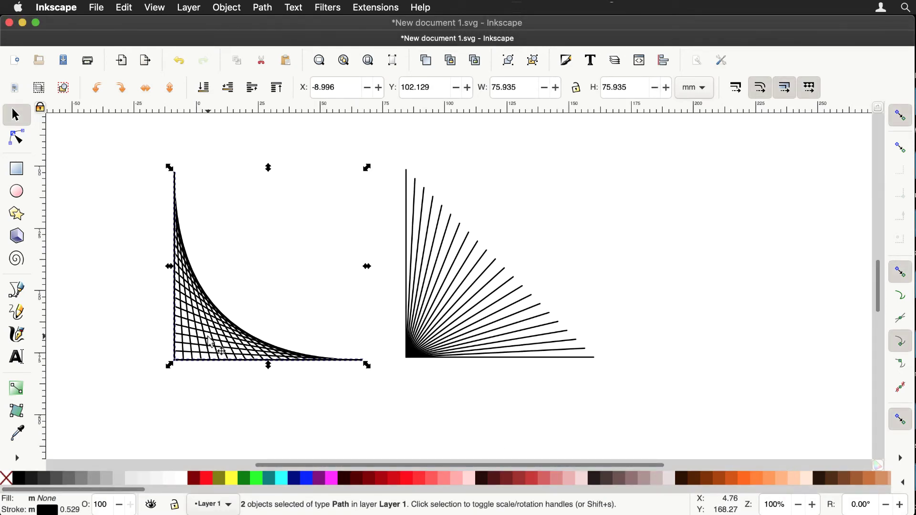
Step: Move the curve-stitched group right of the fan and zoom out to view the drawing
left_click_drag(210, 343, 671, 335)
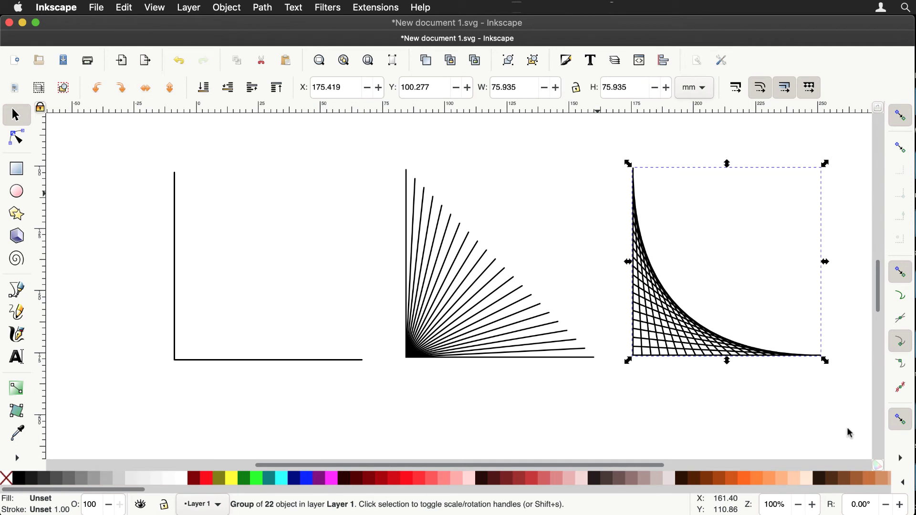
key("minus")
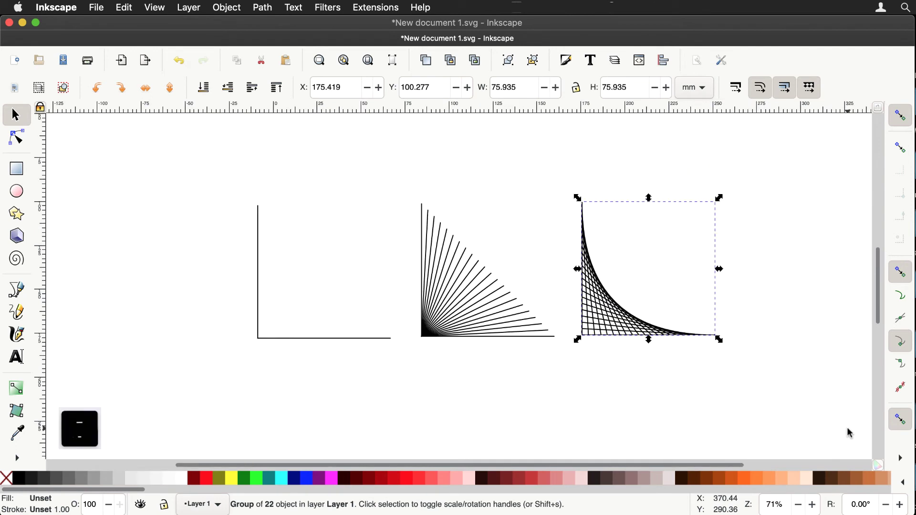
key("minus")
key("minus")
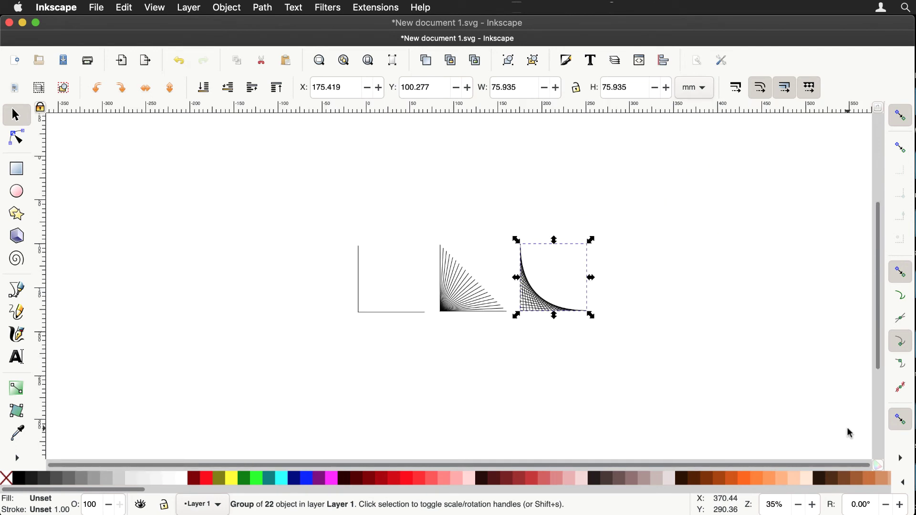
scroll(741, 406, "right", 10)
scroll(741, 406, "down", 3)
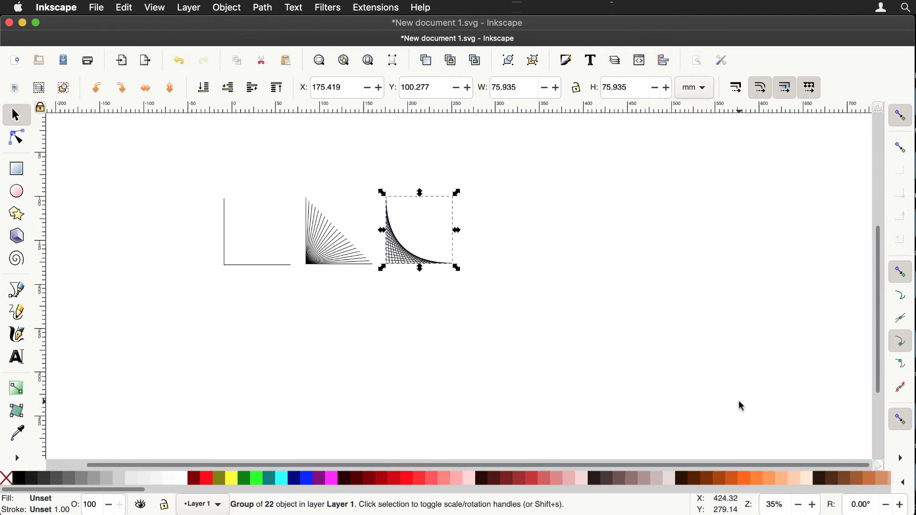
scroll(741, 406, "right", 2)
scroll(742, 406, "down", 2)
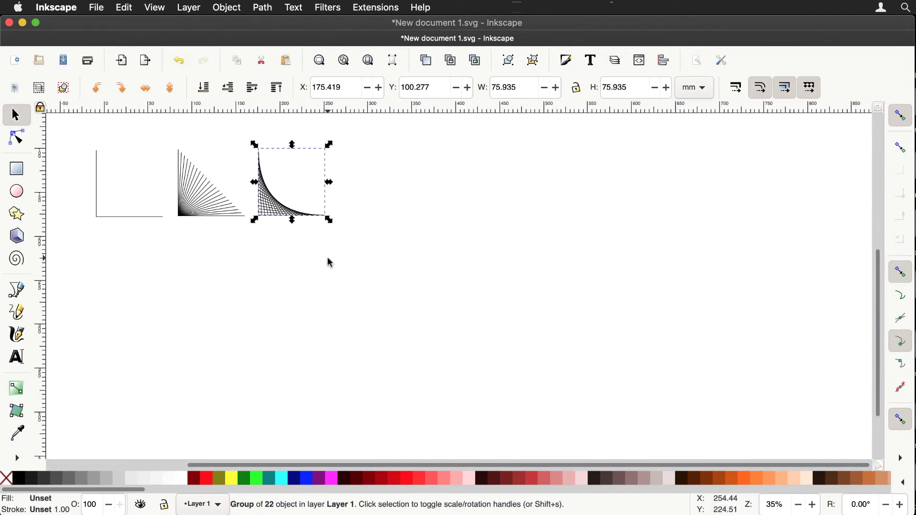
Step: Place a copy of the curve-stitched corner below, then add a horizontally flipped twin nudged left
key("super+d")
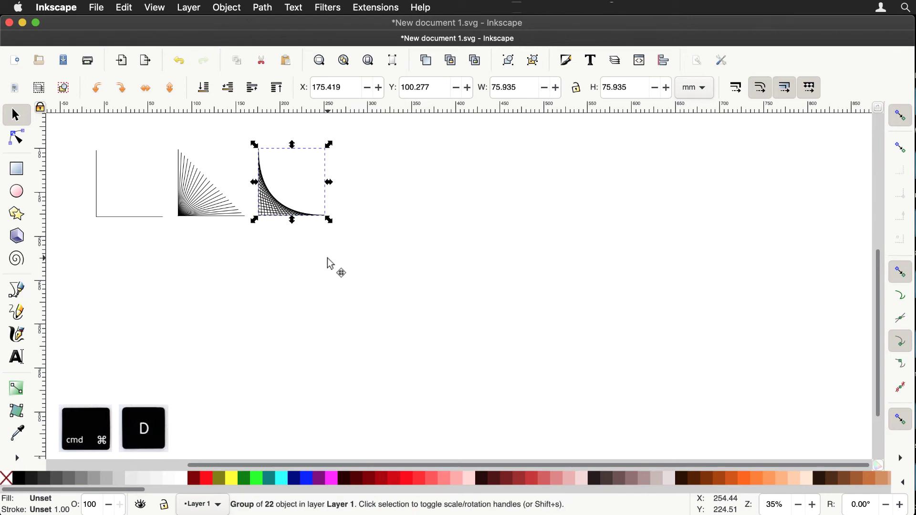
left_click_drag(267, 203, 220, 328)
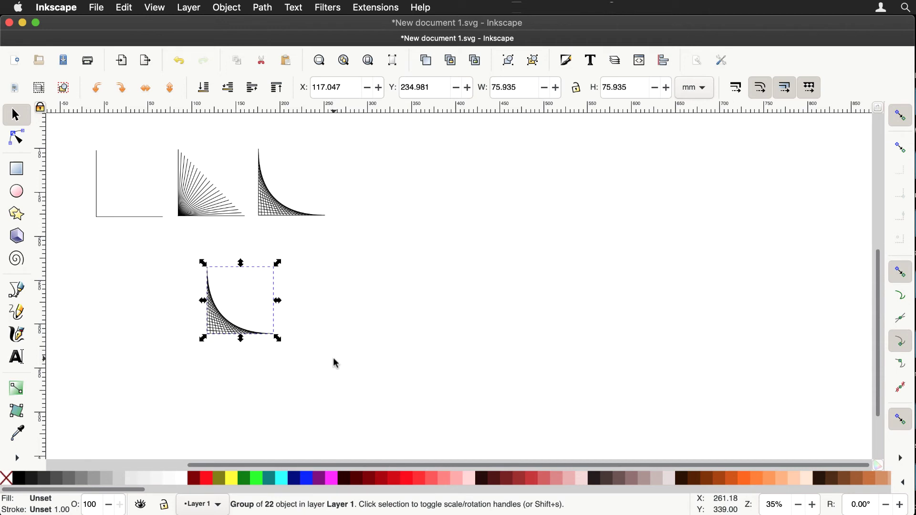
key("super+d")
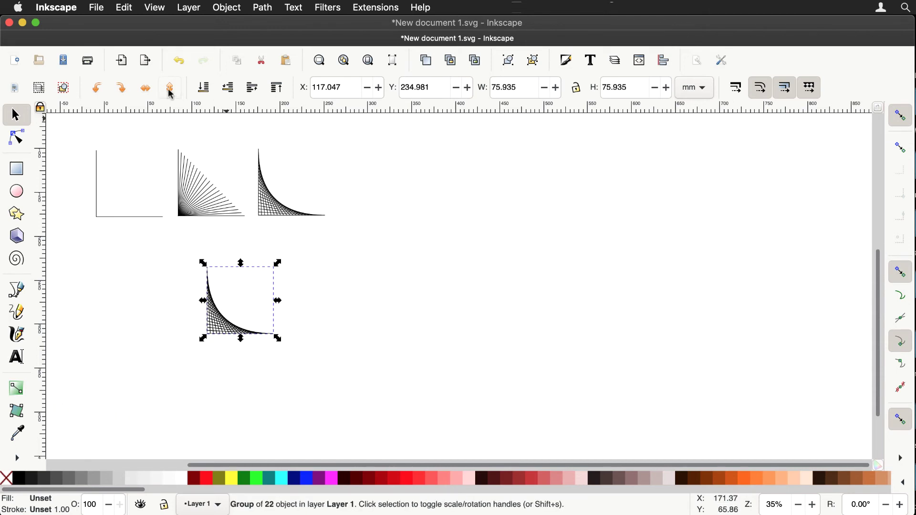
left_click(146, 88)
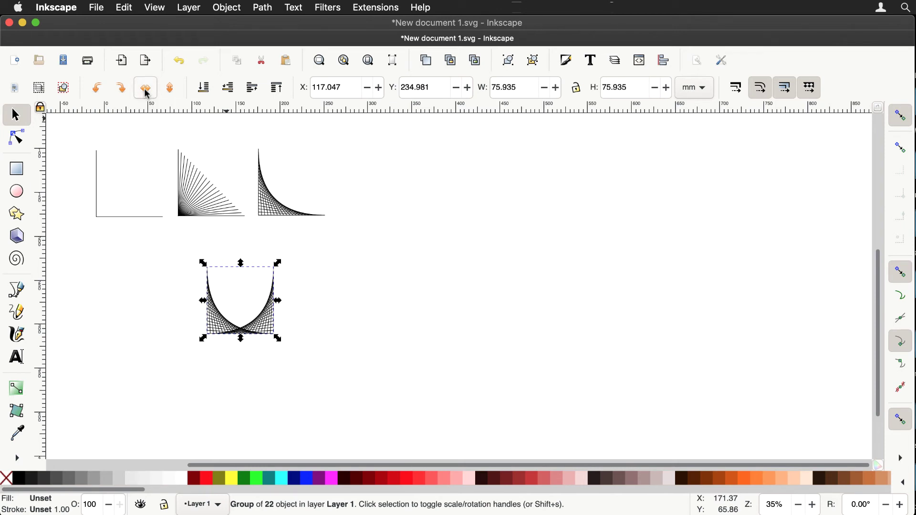
key("shift+Left")
key("shift+Left")
key("shift+Left")
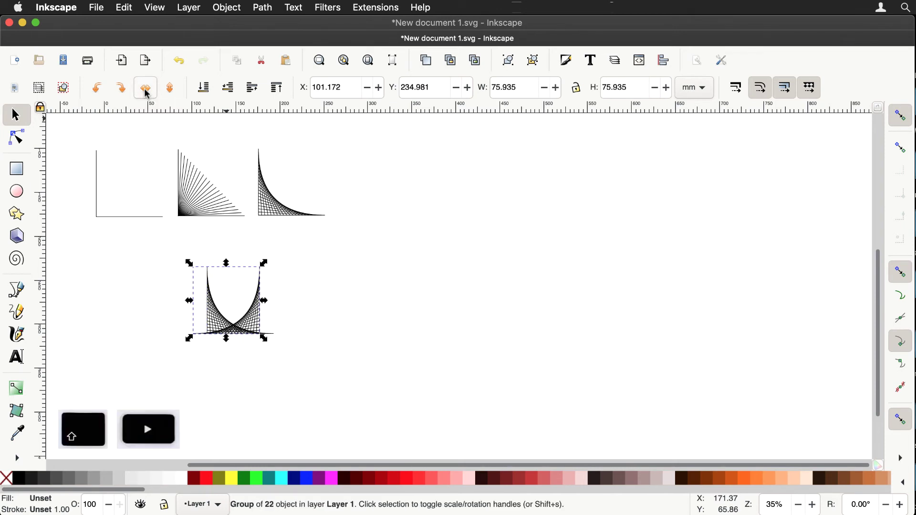
key("shift+Left")
key("shift+Left")
key("shift+Left")
key("shift+Left")
key("shift+Left")
key("shift+Left")
key("shift+Left")
key("shift+Left")
key("shift+Left")
key("shift+Left")
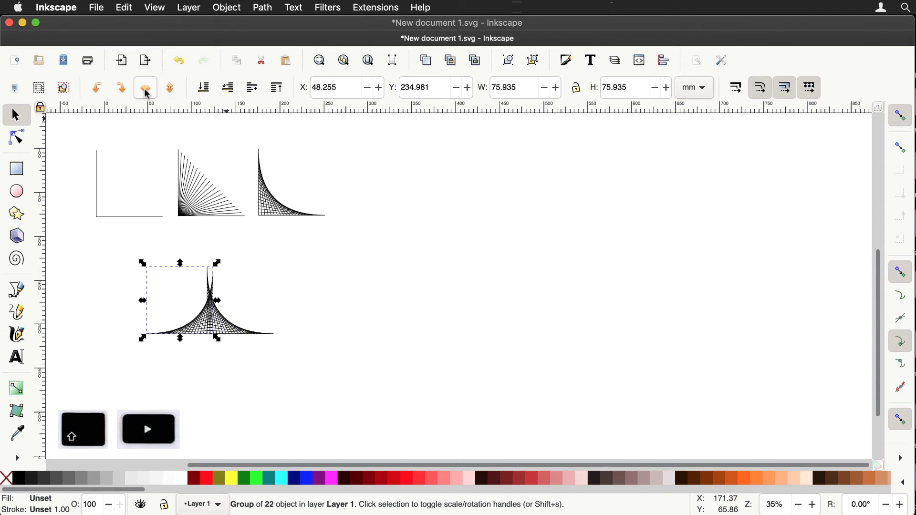
key("shift+Left")
key("shift+Left")
key("shift+Left")
key("shift+Left")
Step: Zoom in and snap the mirrored twin cusp to cusp with the copy
key("plus")
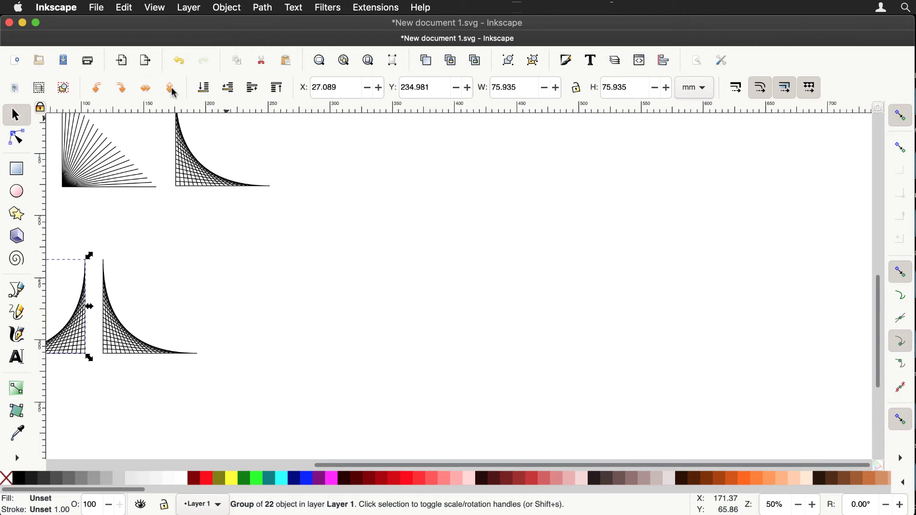
scroll(244, 266, "left", 1)
scroll(244, 266, "left", 8)
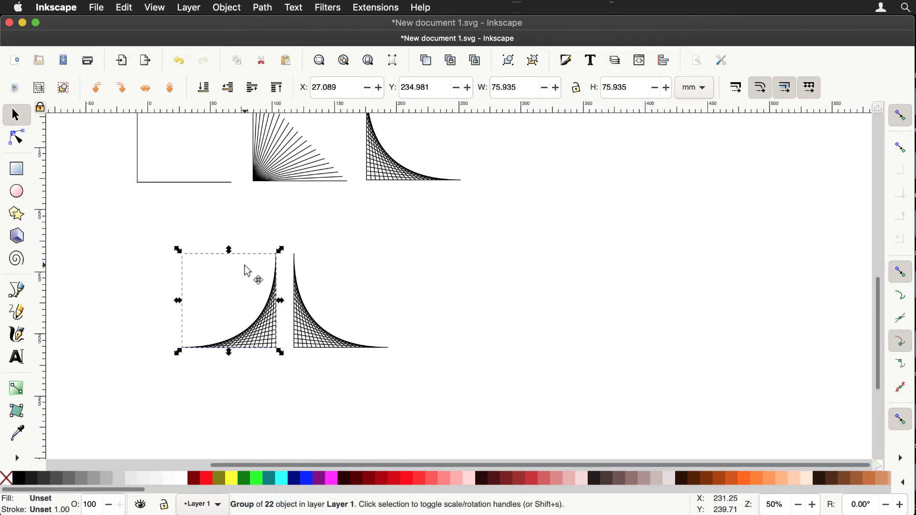
key("equal")
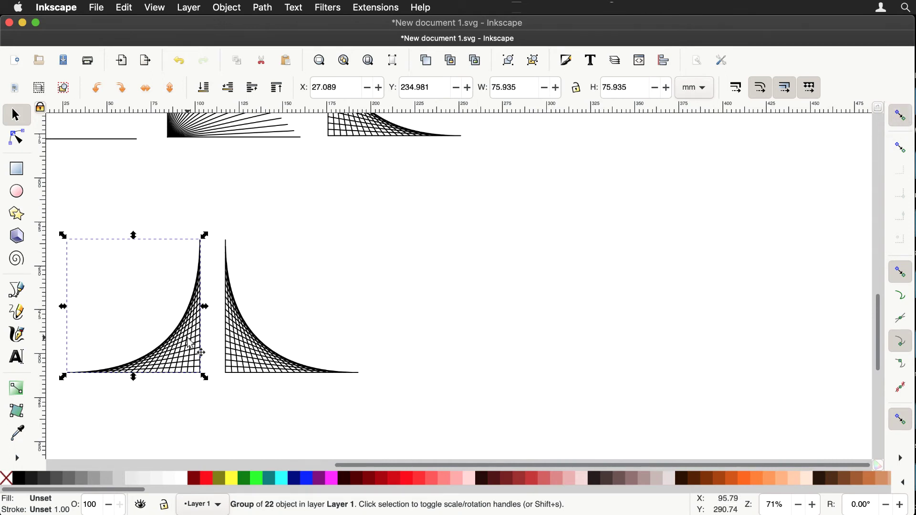
left_click_drag(189, 341, 206, 344)
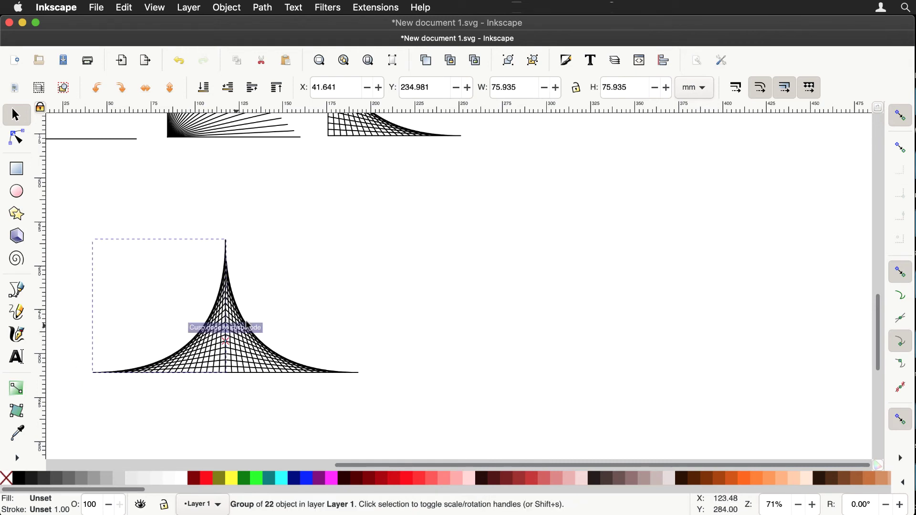
left_click(321, 298)
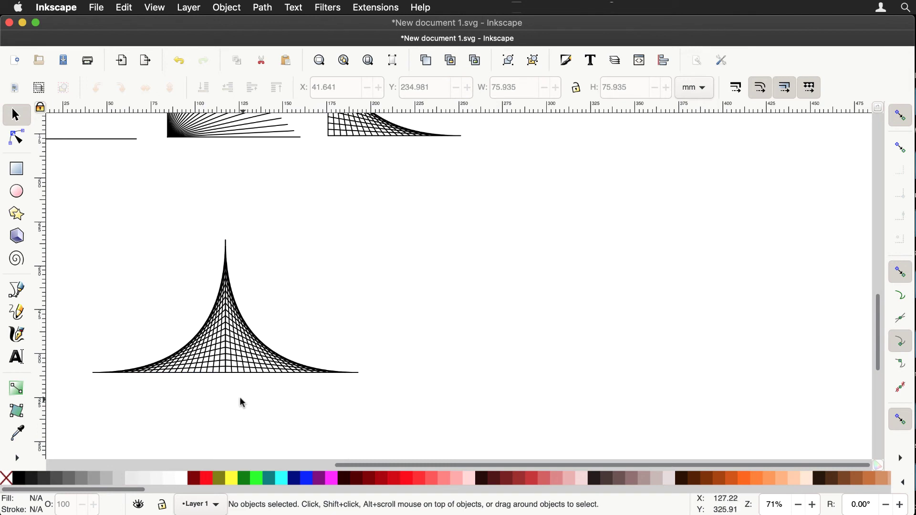
Step: Duplicate the two-mesh peak, flip it vertically, and snap it underneath to form a four-pointed star
scroll(371, 293, "down", 4)
scroll(370, 293, "left", 5)
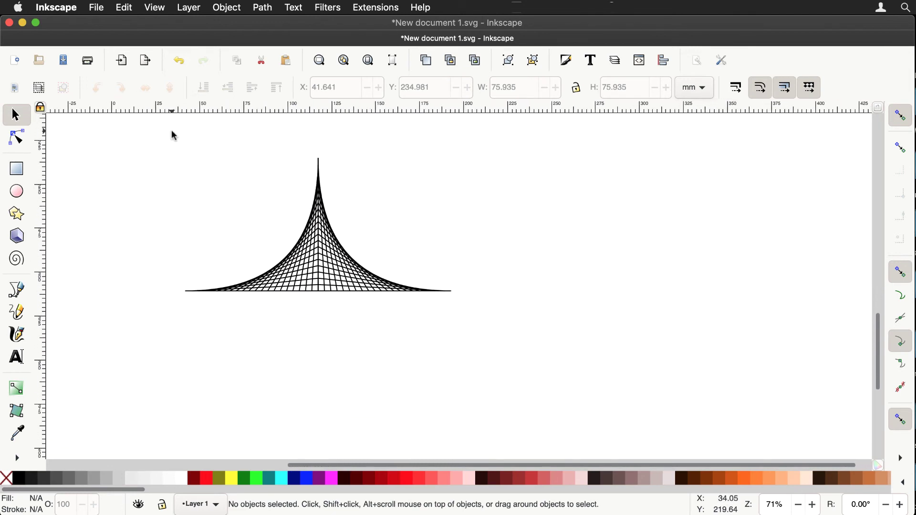
mouse_move(171, 132)
left_mouse_down()
mouse_move(423, 229)
mouse_move(478, 325)
left_mouse_up()
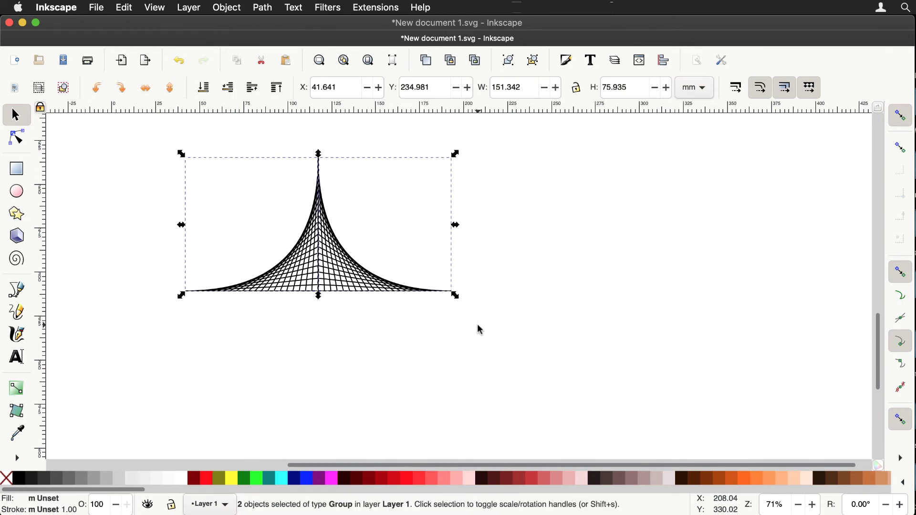
key("super+d")
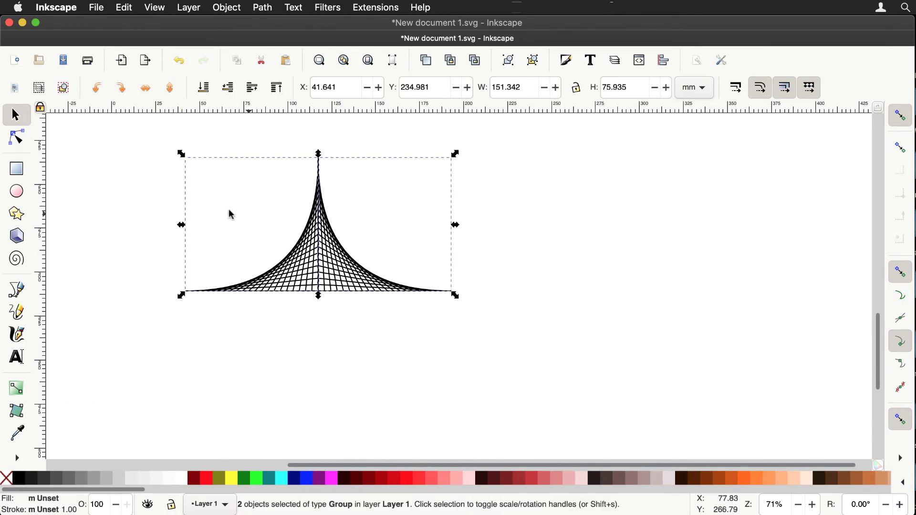
left_click(170, 88)
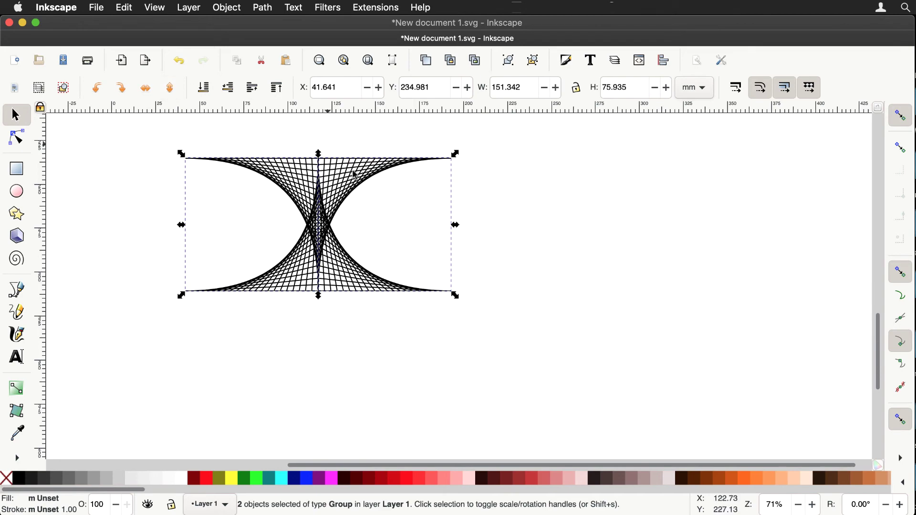
left_click_drag(338, 178, 337, 316)
left_click(485, 238)
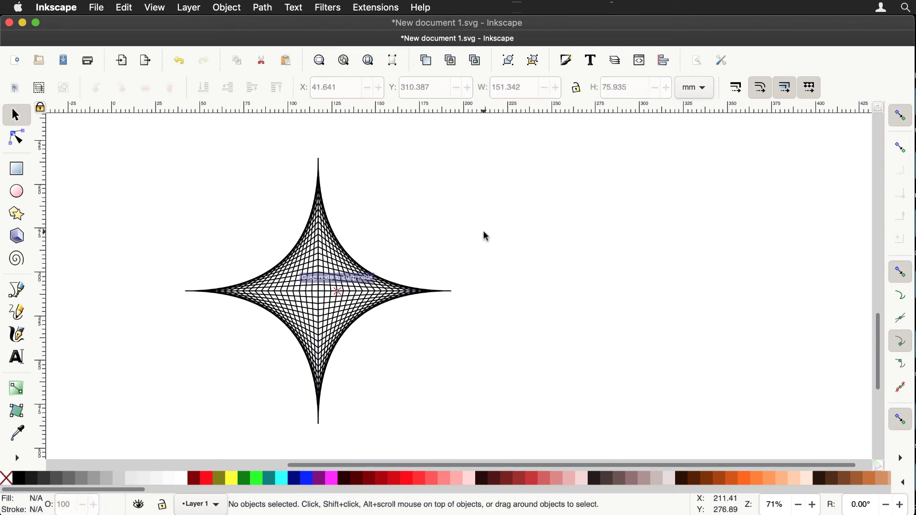
scroll(549, 253, "right", 1)
scroll(550, 252, "down", 1)
scroll(550, 252, "left", 1)
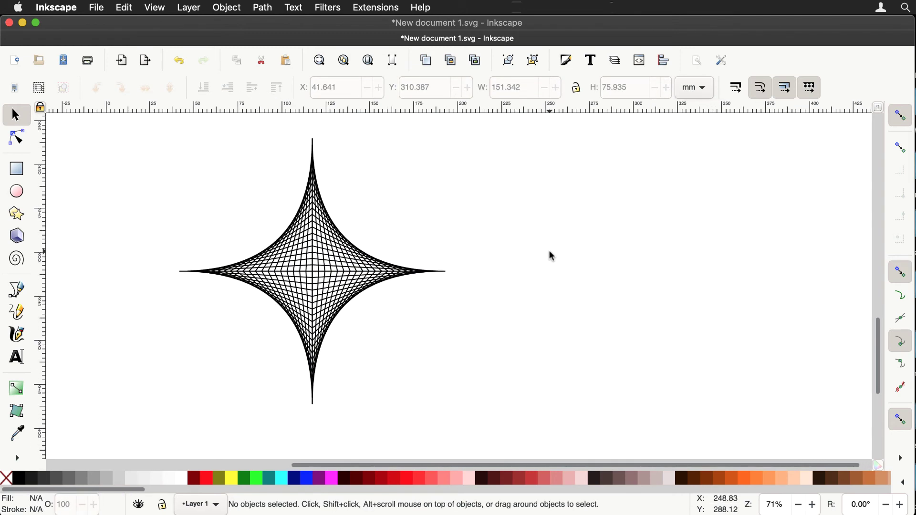
key("minus")
key("minus")
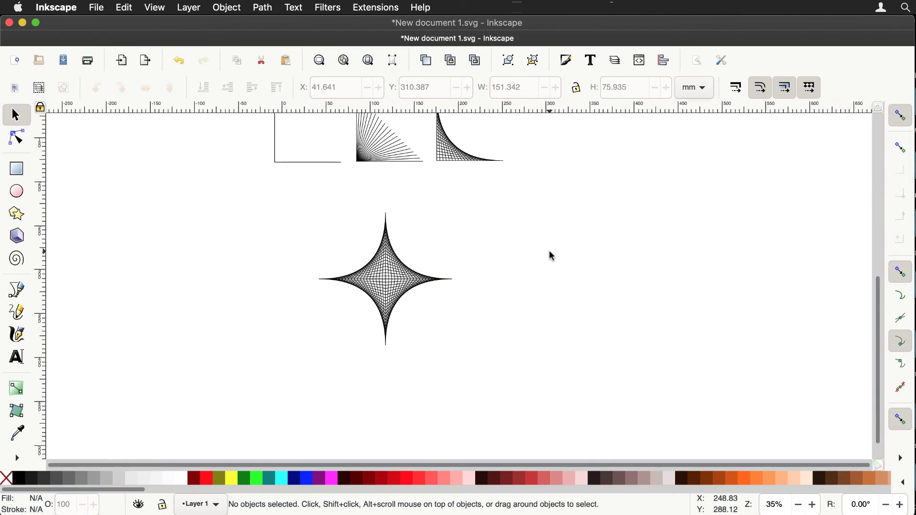
Step: Group the star's pieces into one object and shift it left
left_click_drag(310, 194, 480, 366)
key("Left")
key("Left")
key("Left")
key("Left")
key("Left")
key("Left")
key("Left")
key("Left")
key("Left")
key("Left")
key("Left")
key("Left")
key("Left")
key("Left")
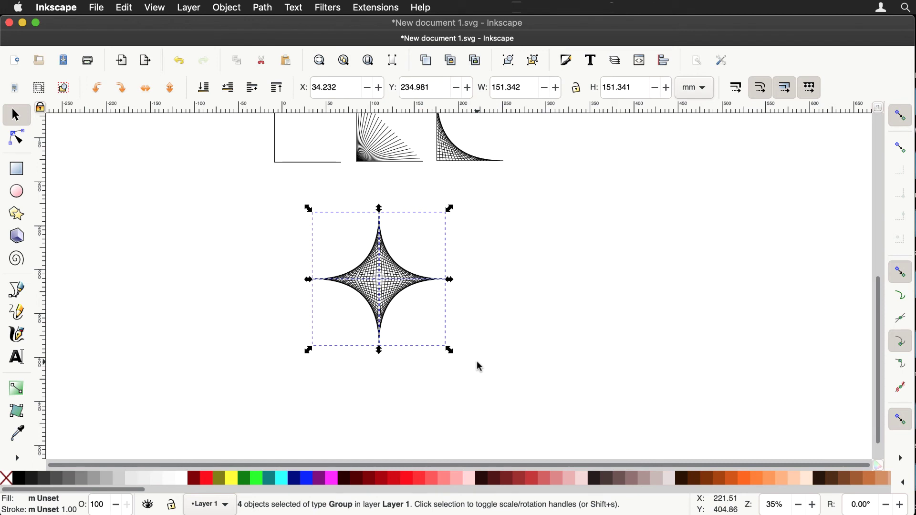
key("super+g")
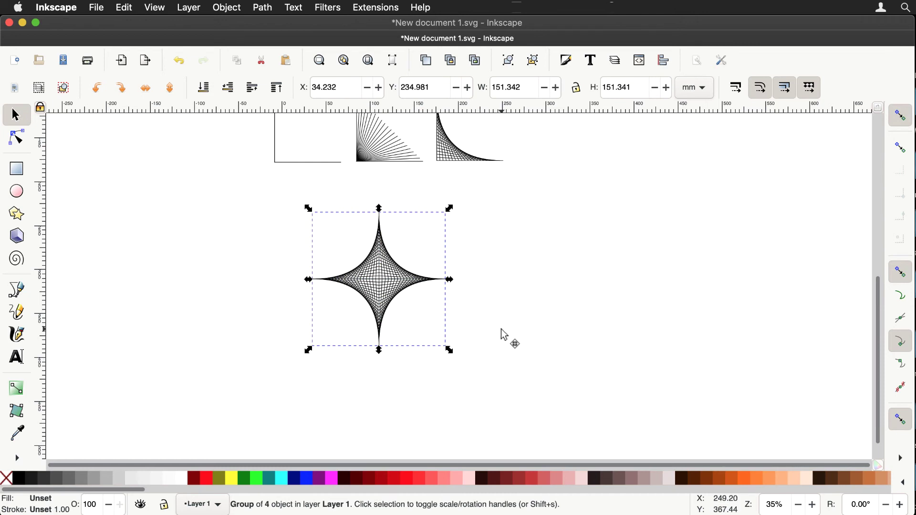
left_click_drag(415, 287, 340, 297)
Step: Place a duplicate star beside the original with tips touching
key("super+d")
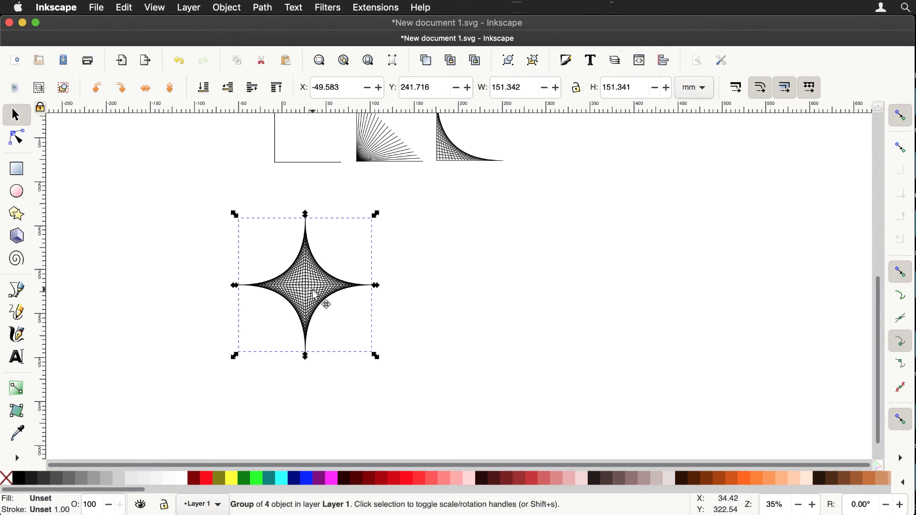
left_click_drag(319, 299, 464, 299)
left_click(532, 329)
scroll(534, 328, "down", 1)
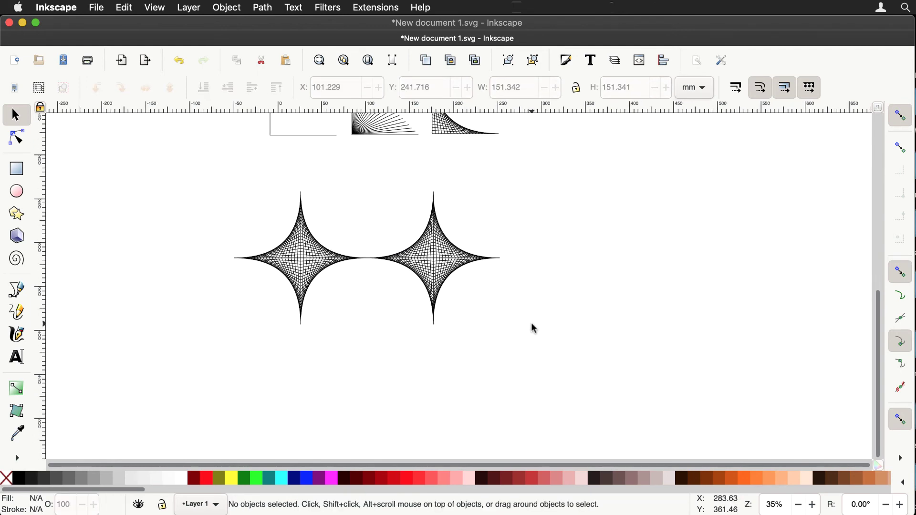
scroll(534, 328, "down", 1)
Step: Copy the pair of stars directly below, then group all four into one object
left_click_drag(216, 141, 537, 318)
key("super+d")
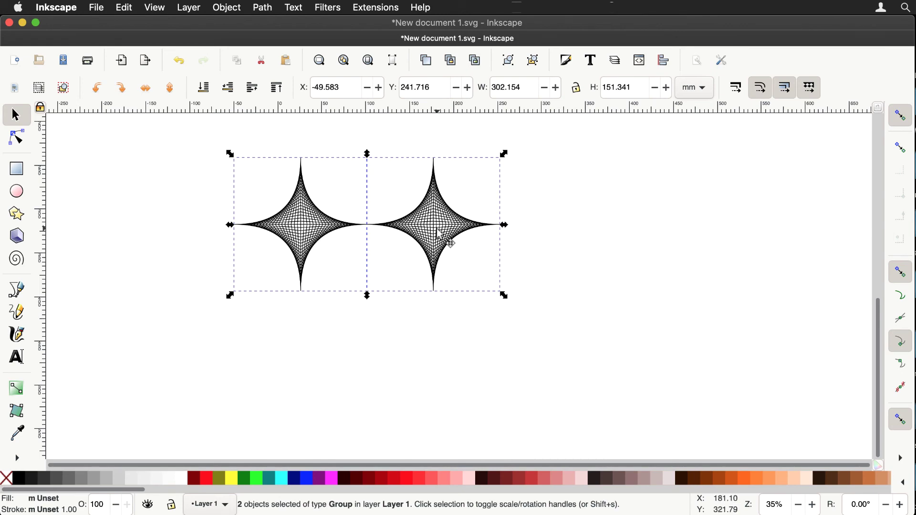
left_click_drag(436, 230, 439, 376)
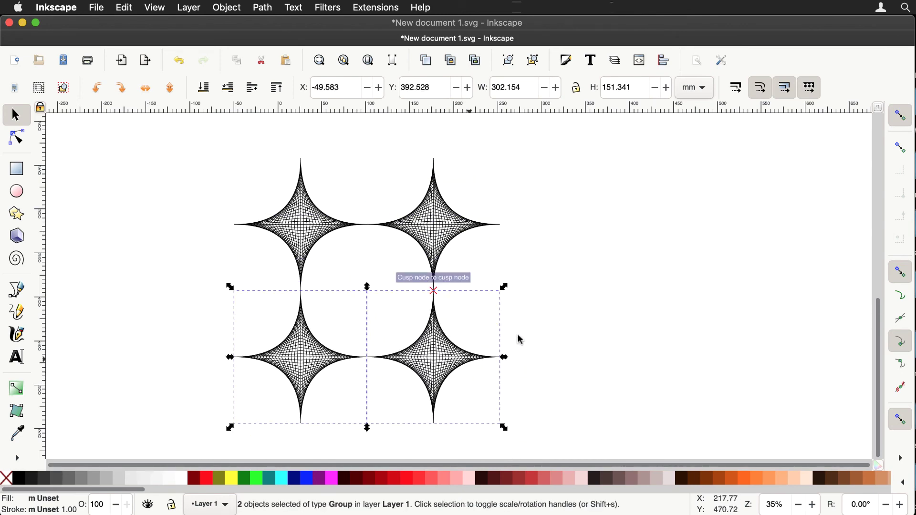
left_click(615, 263)
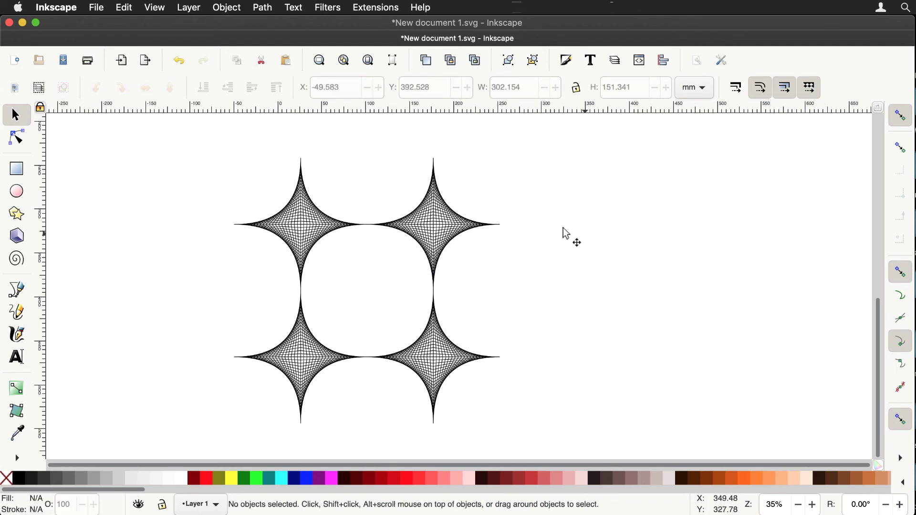
left_click_drag(211, 137, 538, 452)
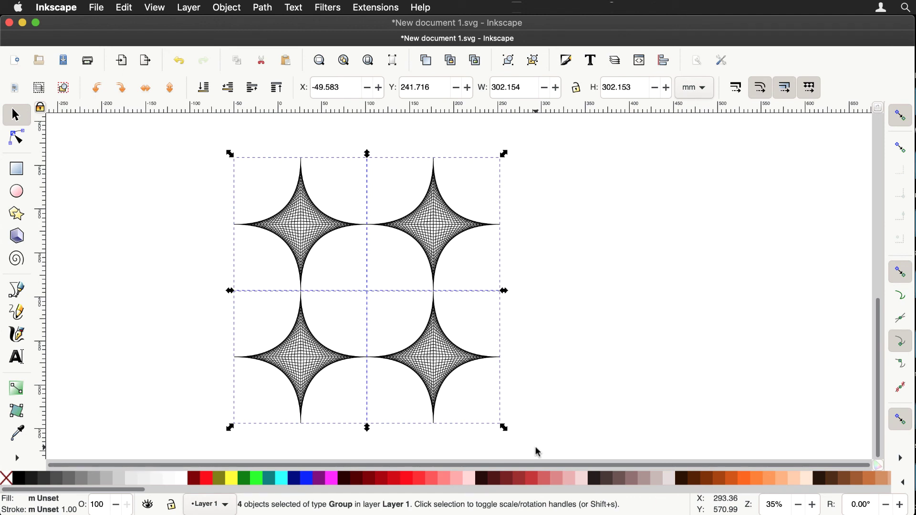
key("super+g")
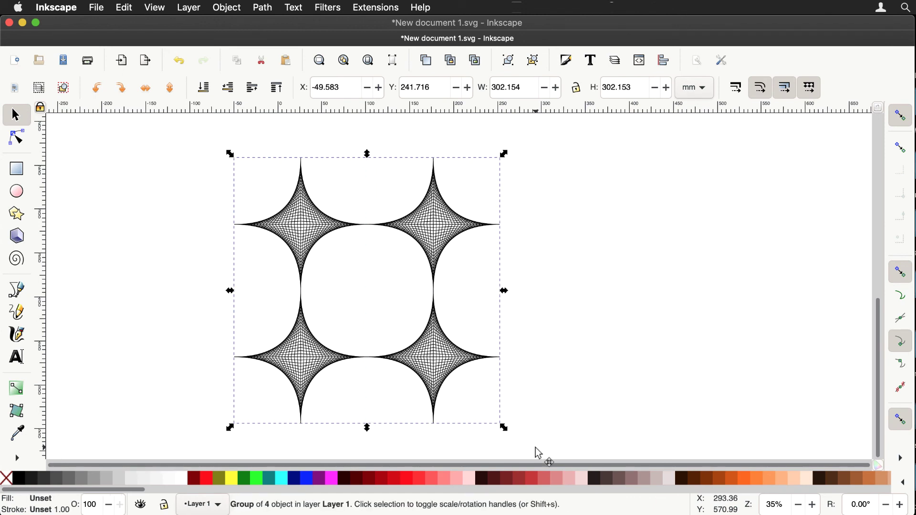
left_click(572, 393)
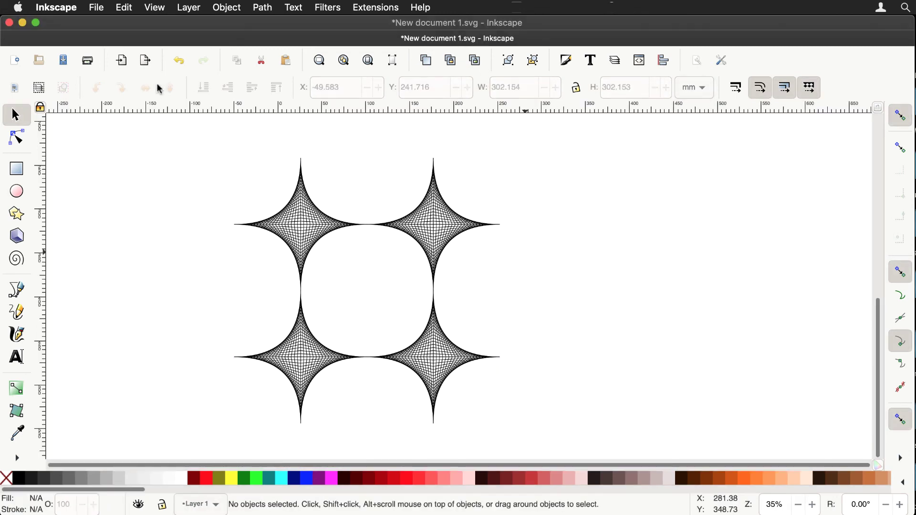
Step: Set 'Rotation snaps every' to 45 degrees in Preferences > Behaviour > Steps
left_click(61, 8)
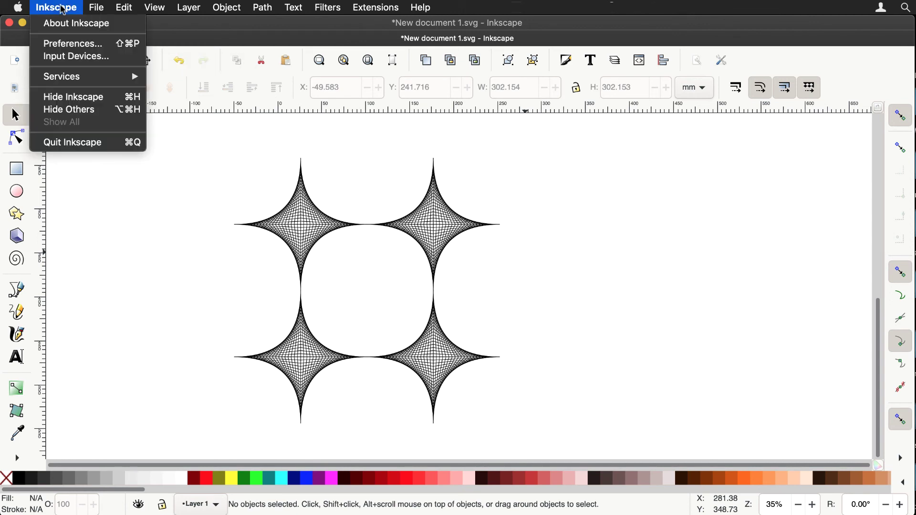
left_click(75, 45)
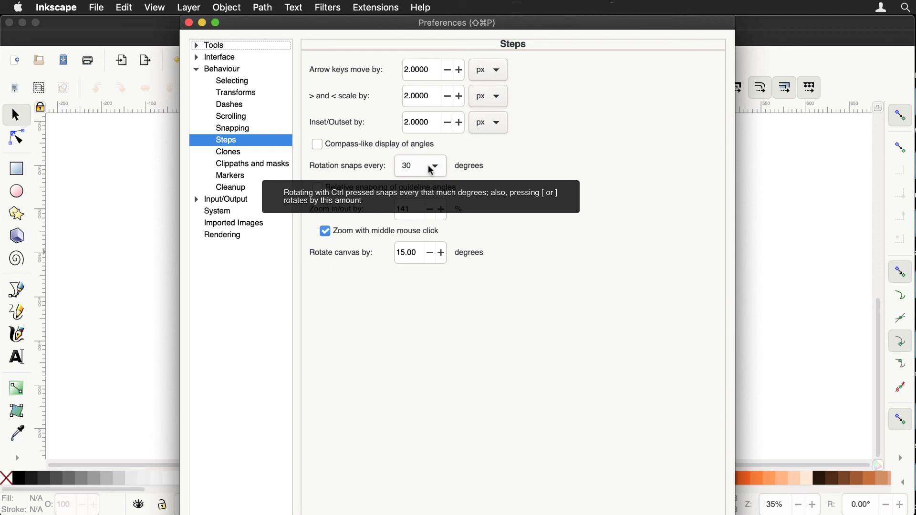
left_click(431, 169)
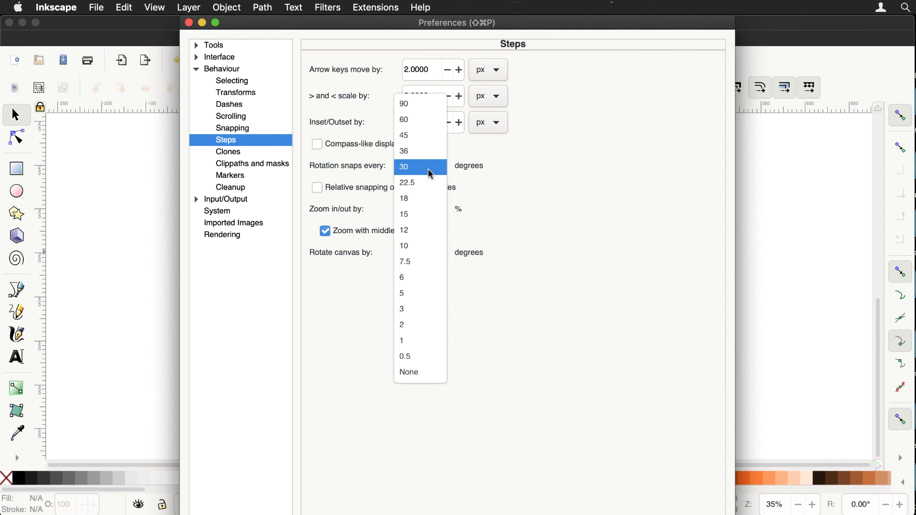
left_click(419, 142)
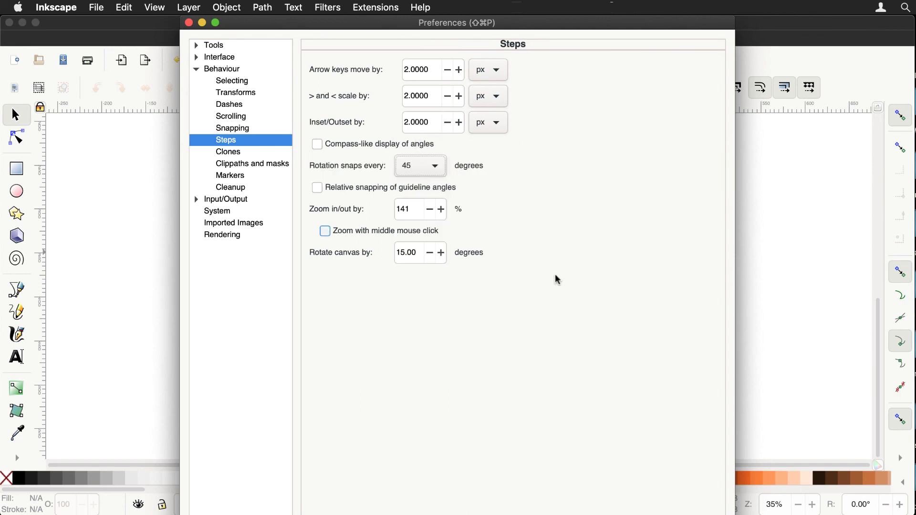
left_click(189, 23)
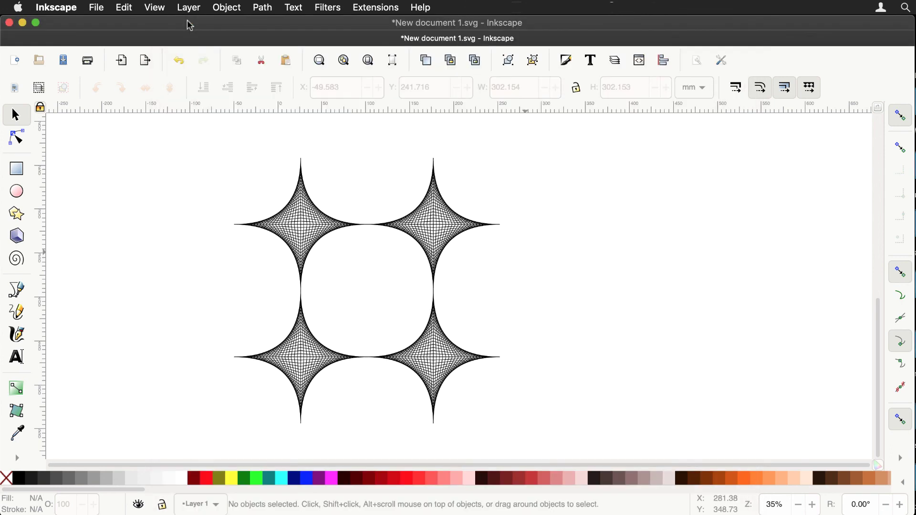
Step: Select the four-star group and duplicate it
left_click(440, 231)
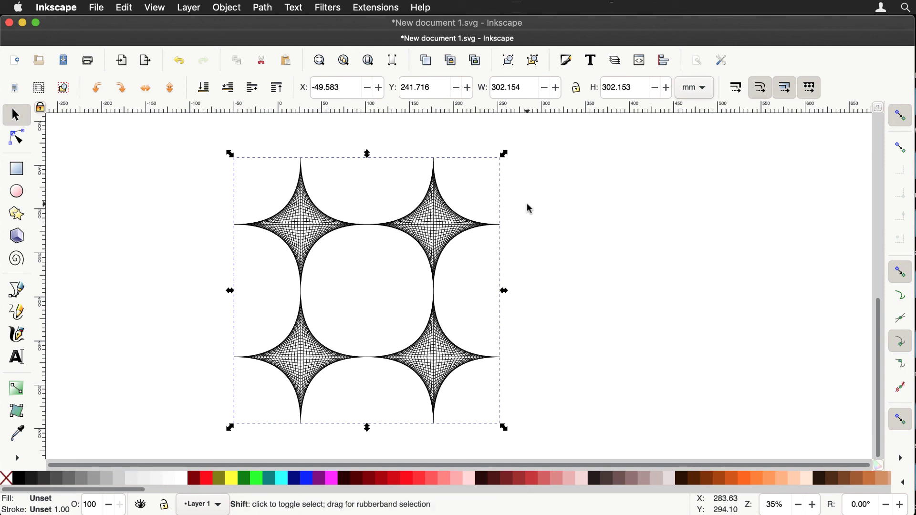
key("shift+Right")
key("shift+Left")
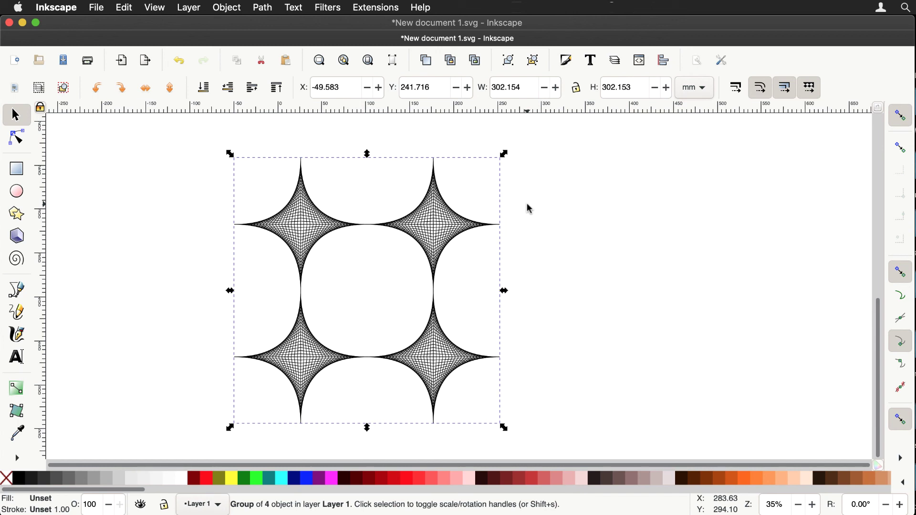
key("super+d")
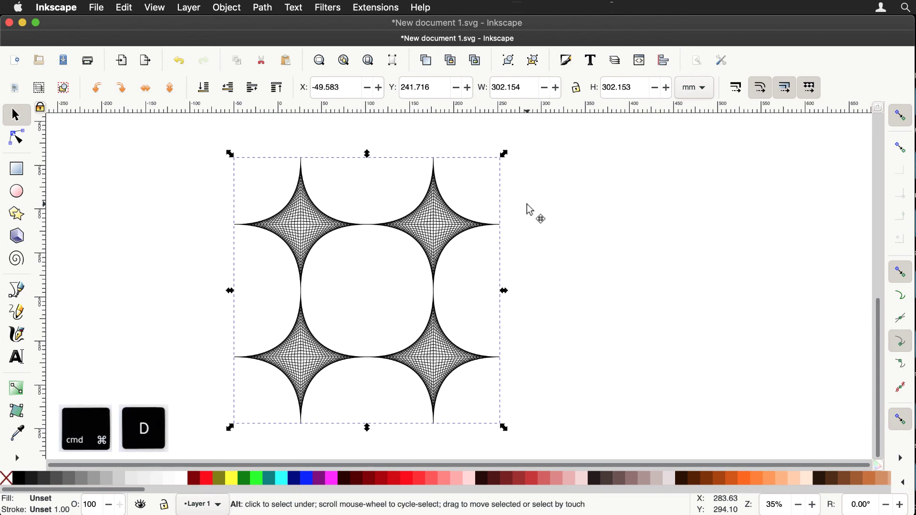
Step: Rotate the copy 45° with angle snapping so it overlays the original as a rosette
left_click(456, 224)
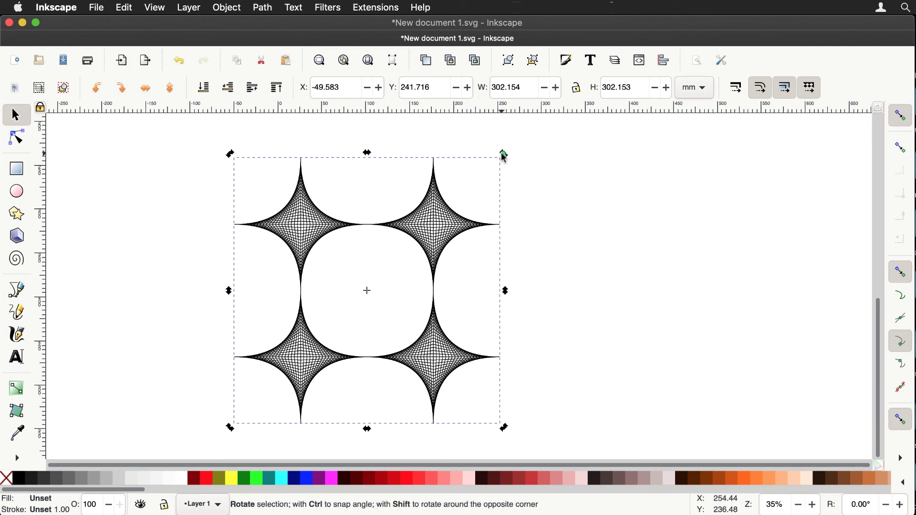
key("ctrl")
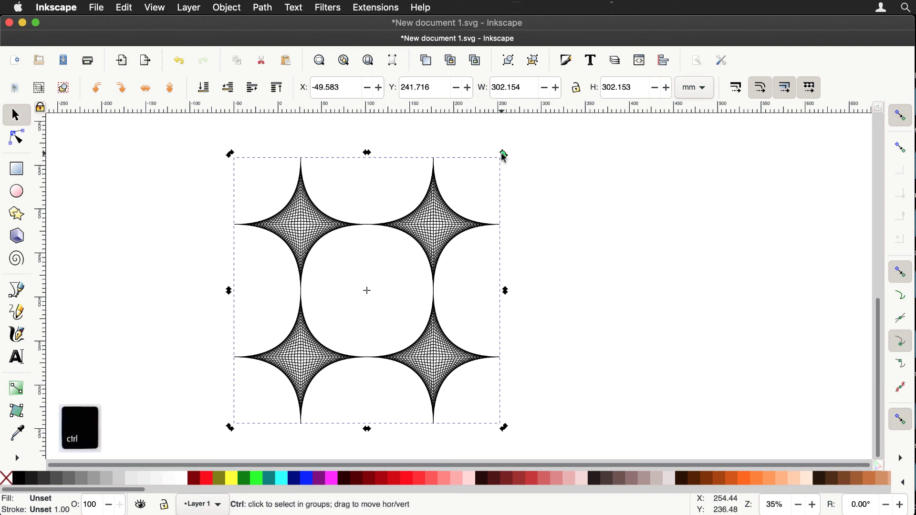
left_click_drag(504, 157, 482, 177)
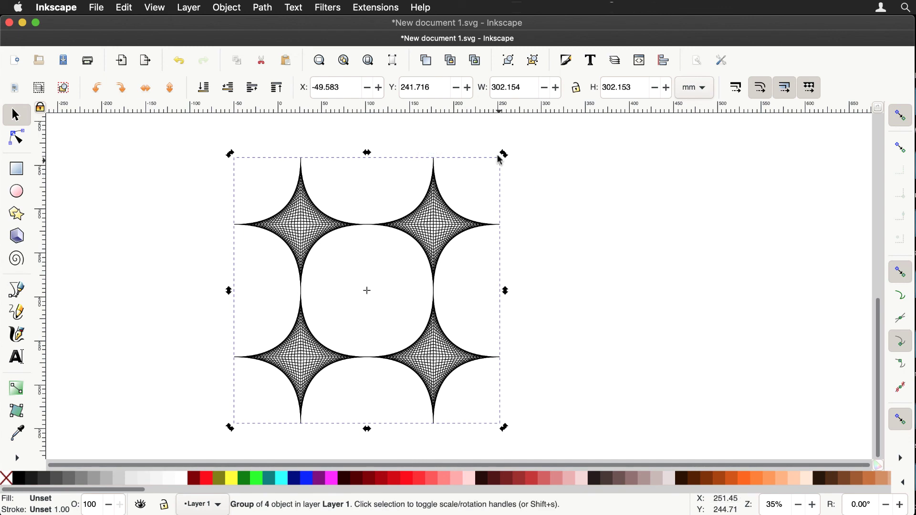
mouse_move(505, 157)
left_mouse_down()
mouse_move(458, 133)
mouse_move(504, 177)
mouse_move(498, 171)
left_mouse_up()
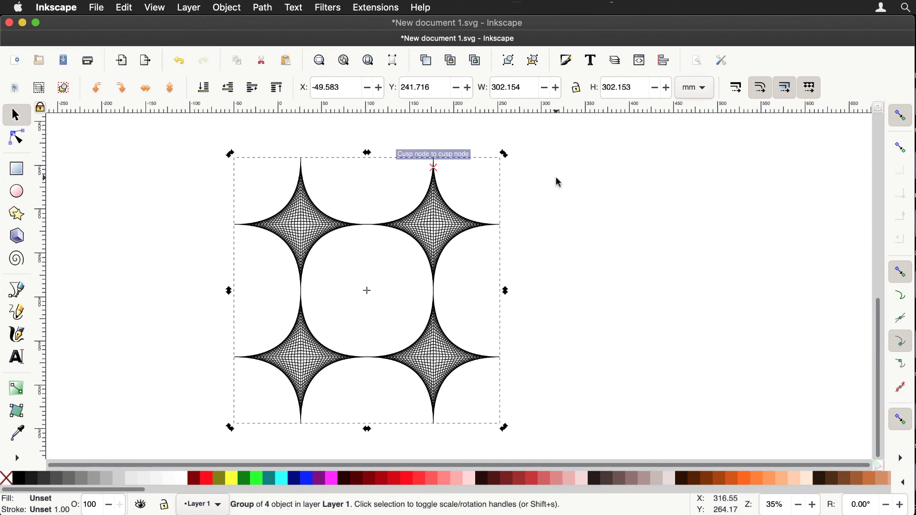
key("ctrl")
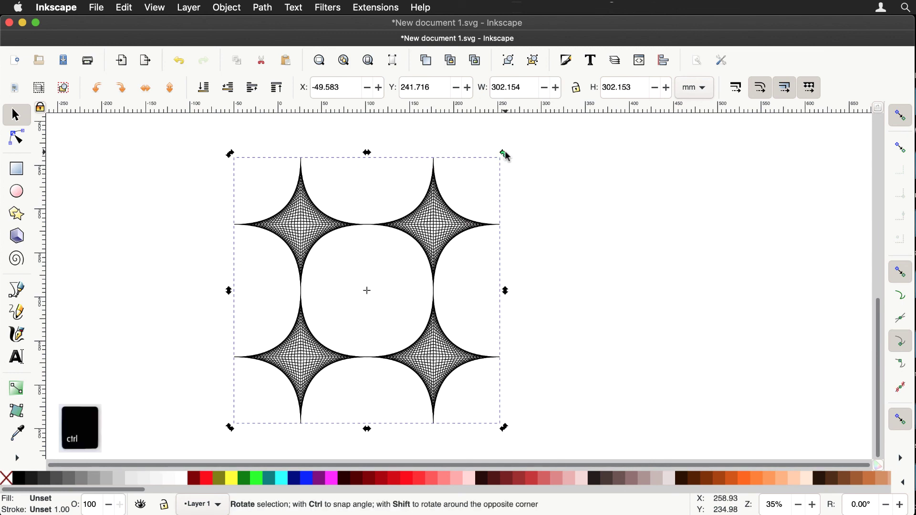
left_click_drag(505, 154, 401, 112)
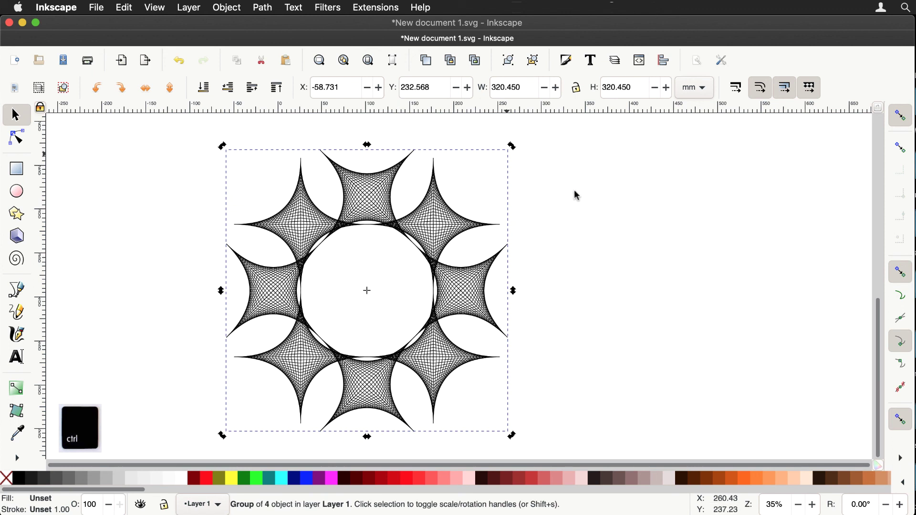